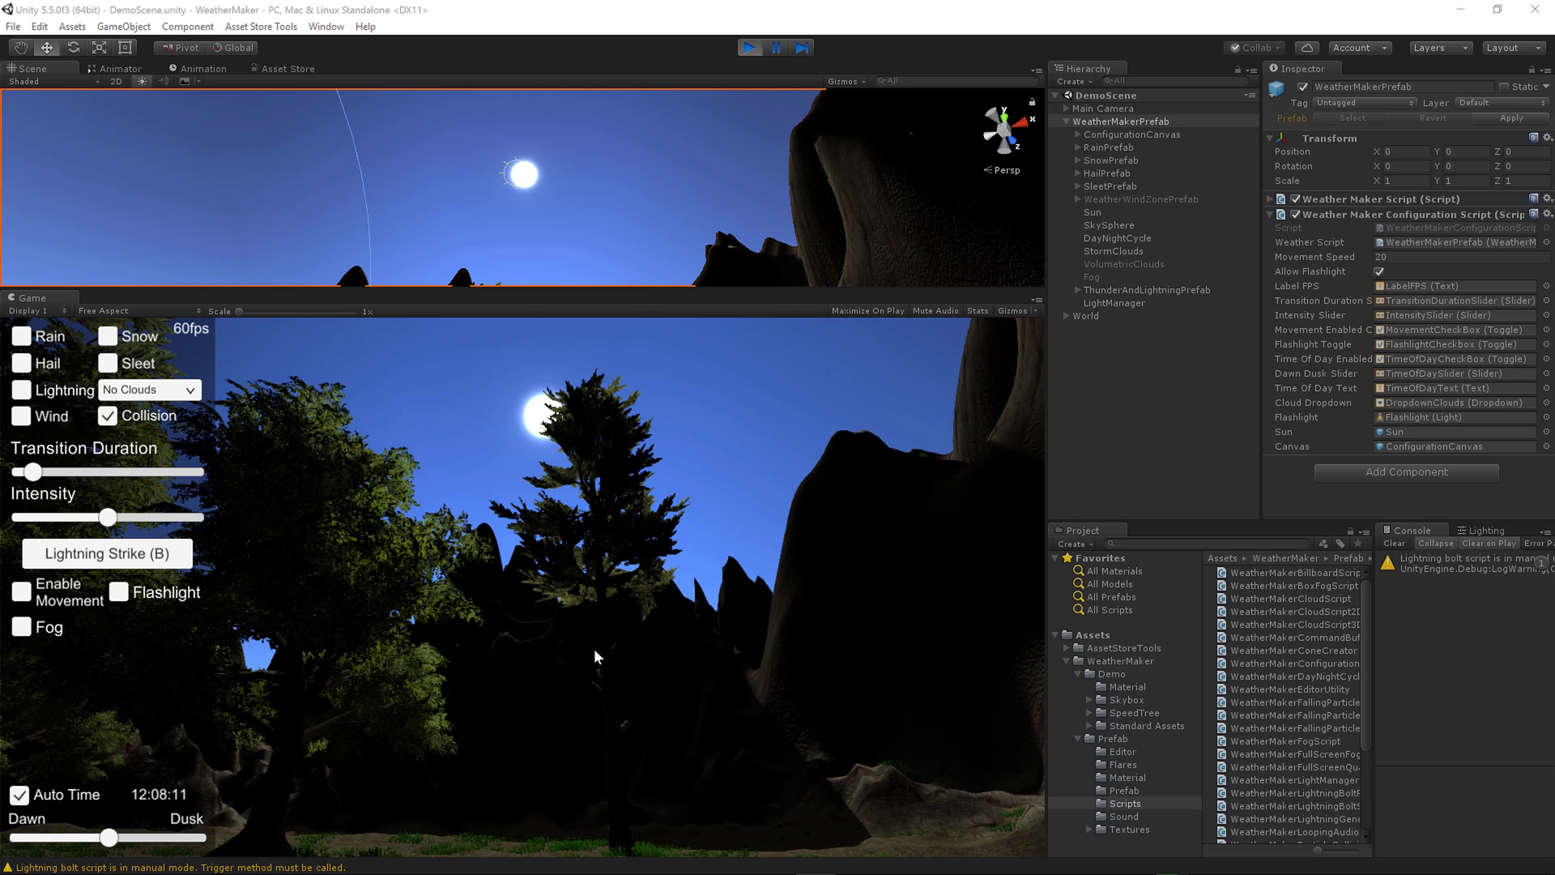
# Switch the clouds to the Storm preset and turn on free camera movement
pyautogui.click(148, 390)
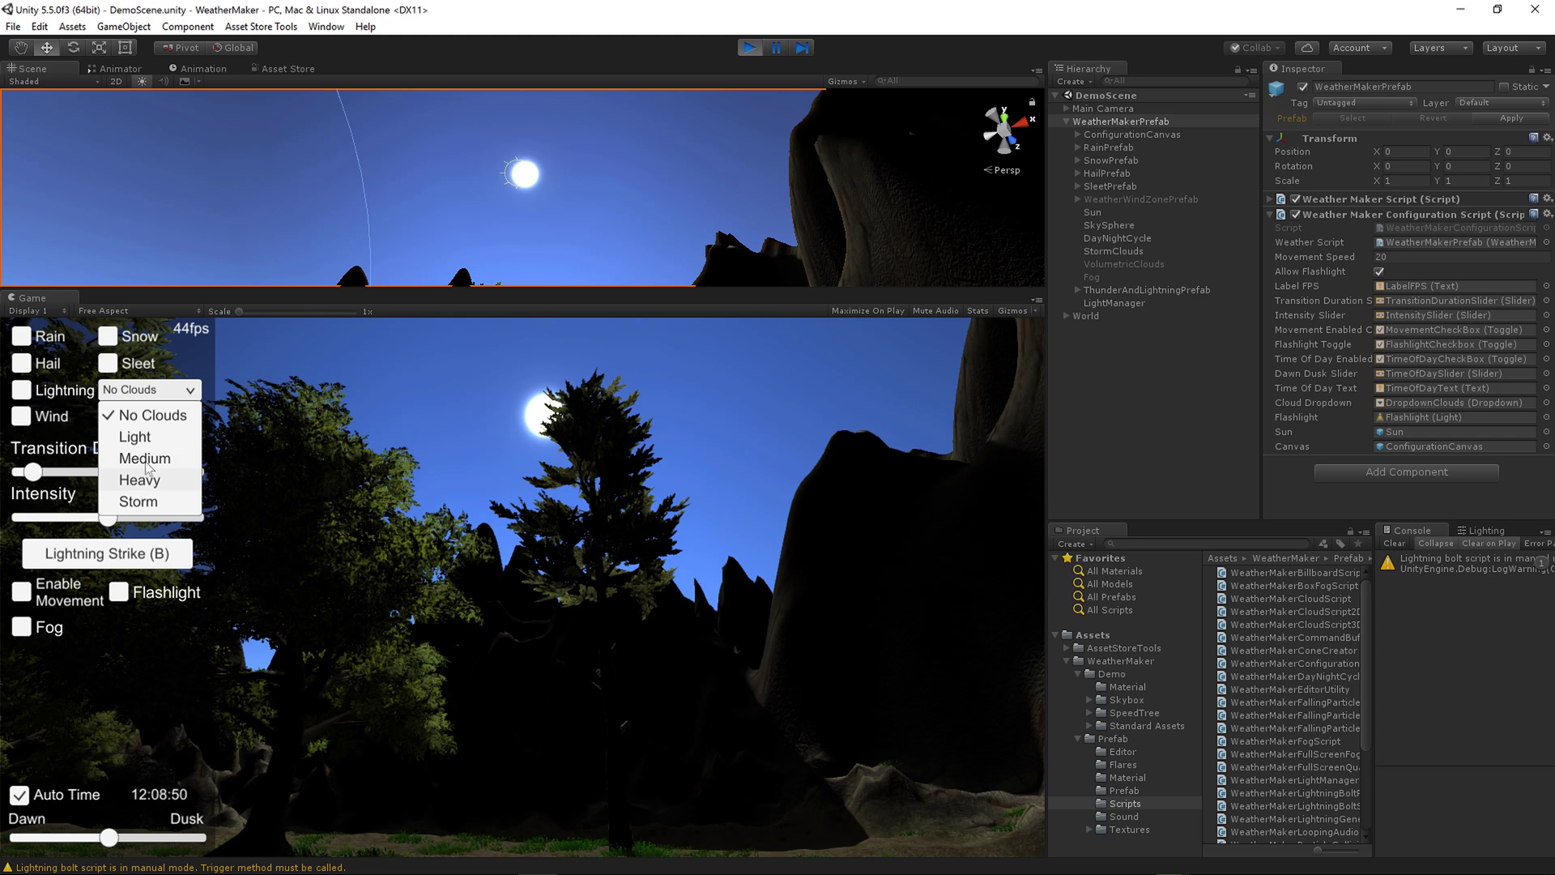
pyautogui.click(139, 502)
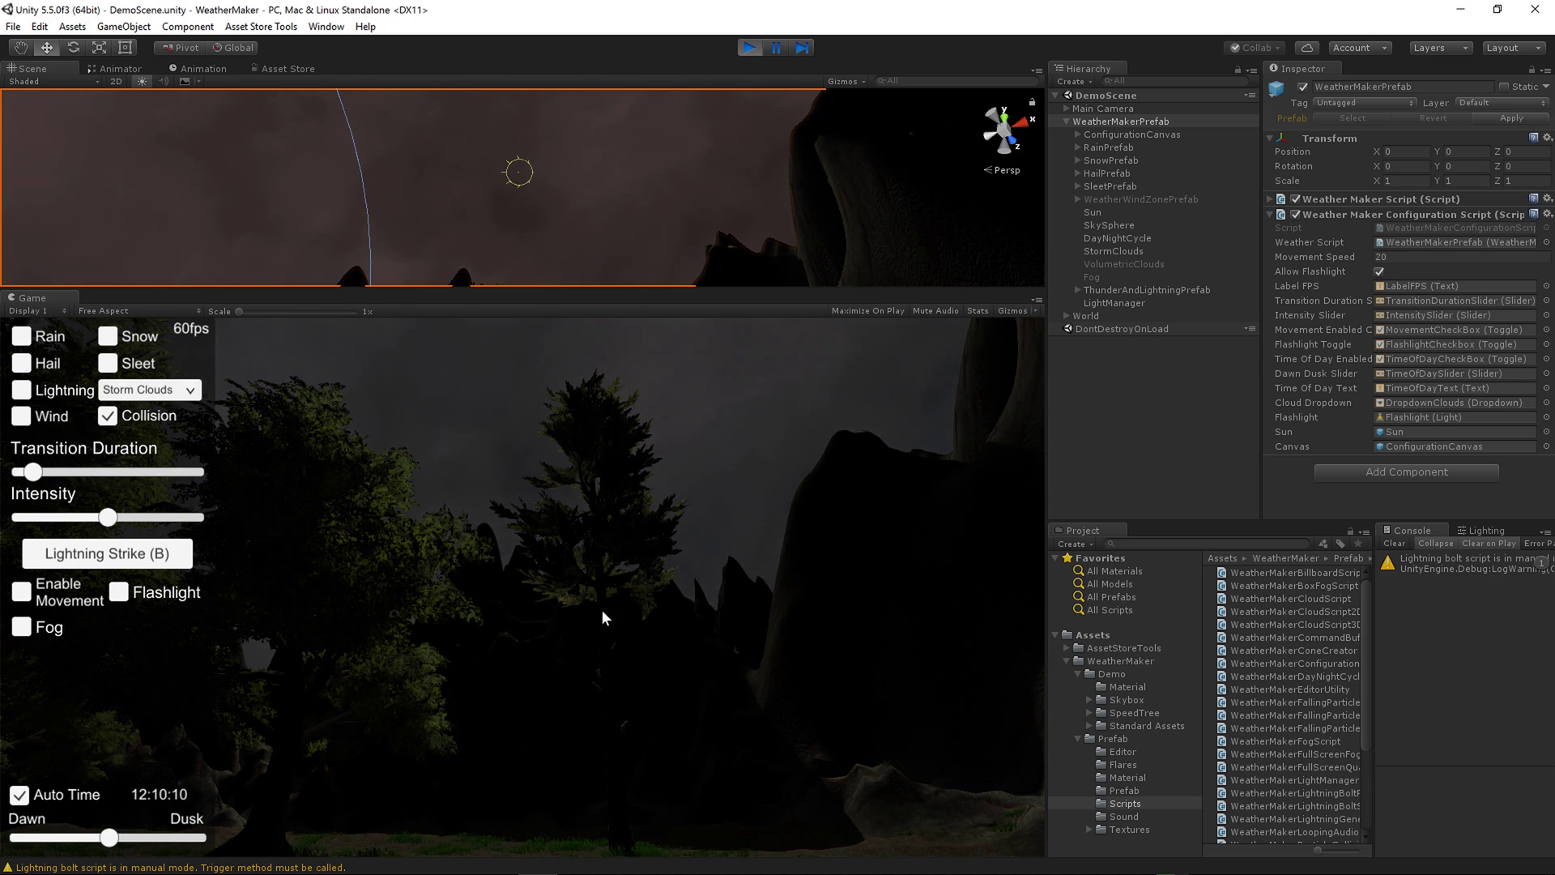
pyautogui.press('m')
pyautogui.press('d')
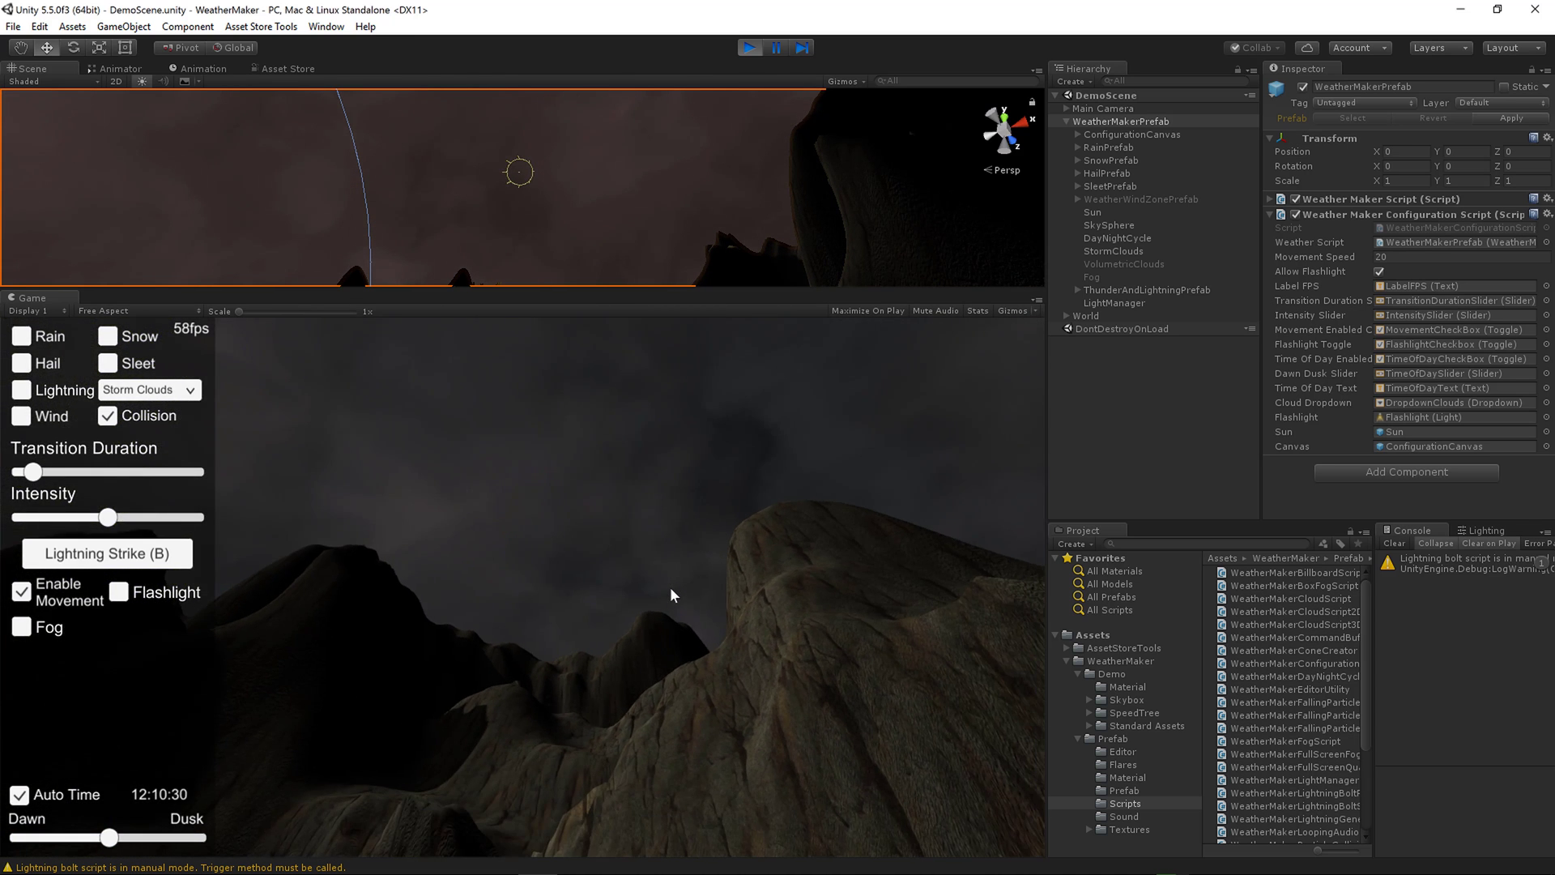
# Walk the camera past the trees and back from the mountain, then switch clouds to Light
pyautogui.moveTo(673, 589); pyautogui.dragTo(784, 586, button='right')
pyautogui.press('d')
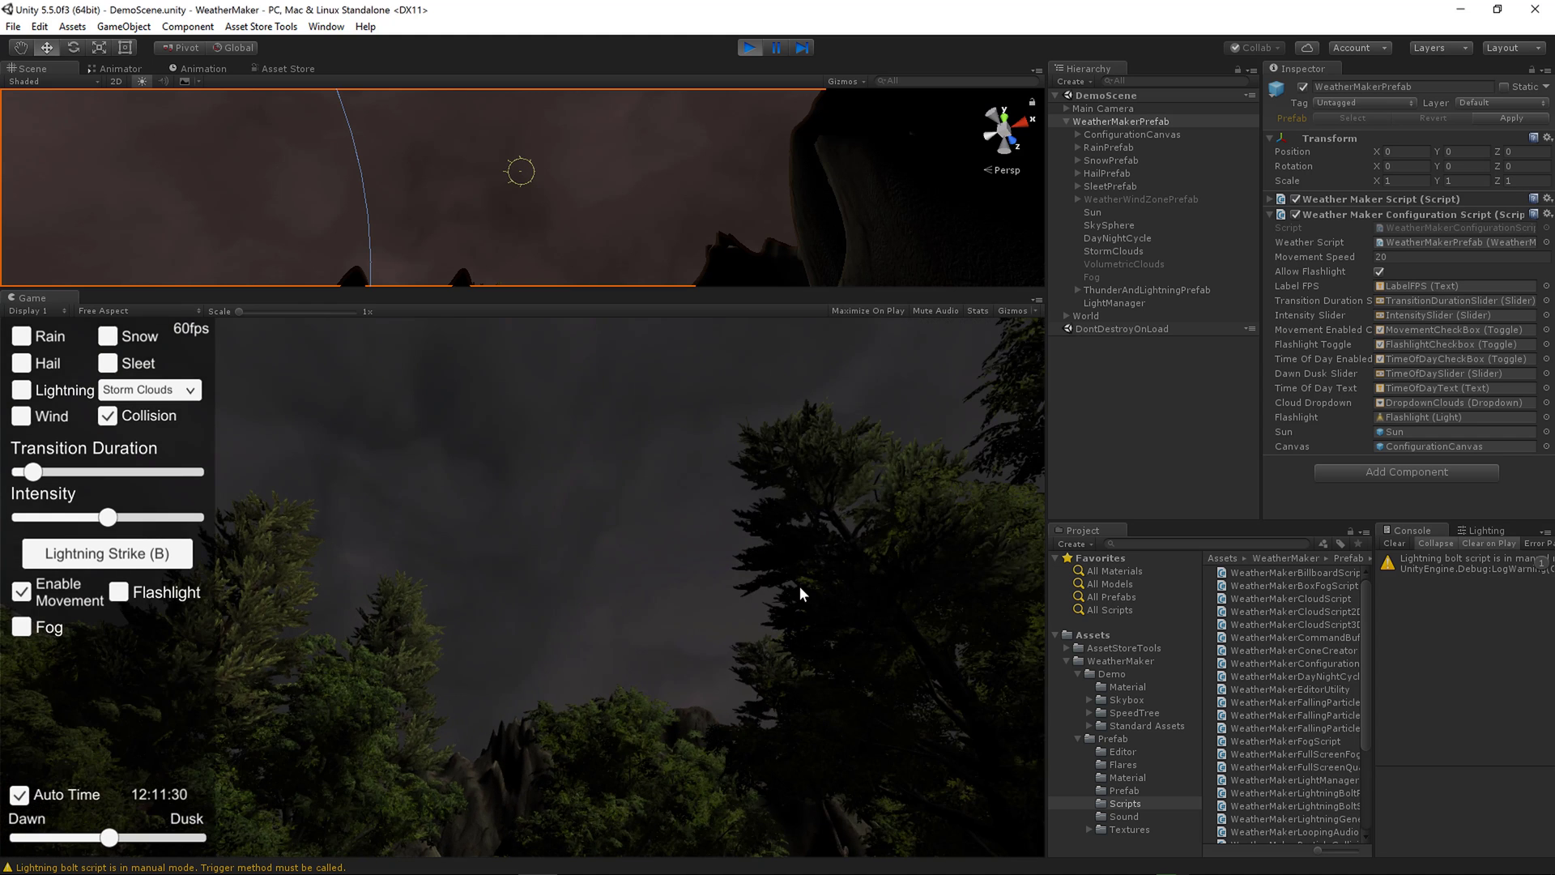
pyautogui.press('d')
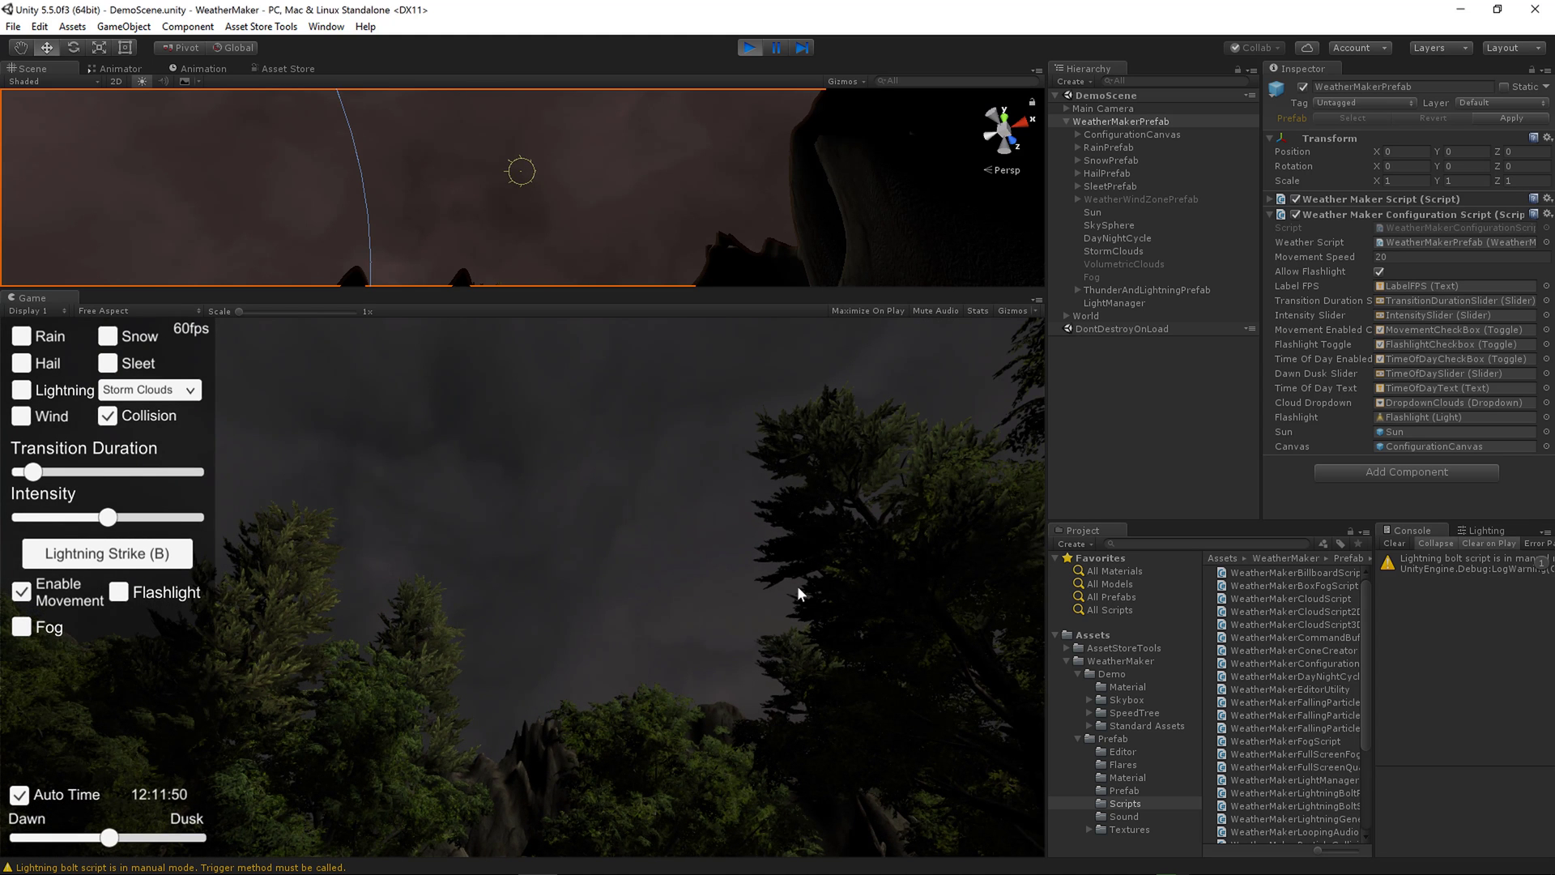
pyautogui.press('d')
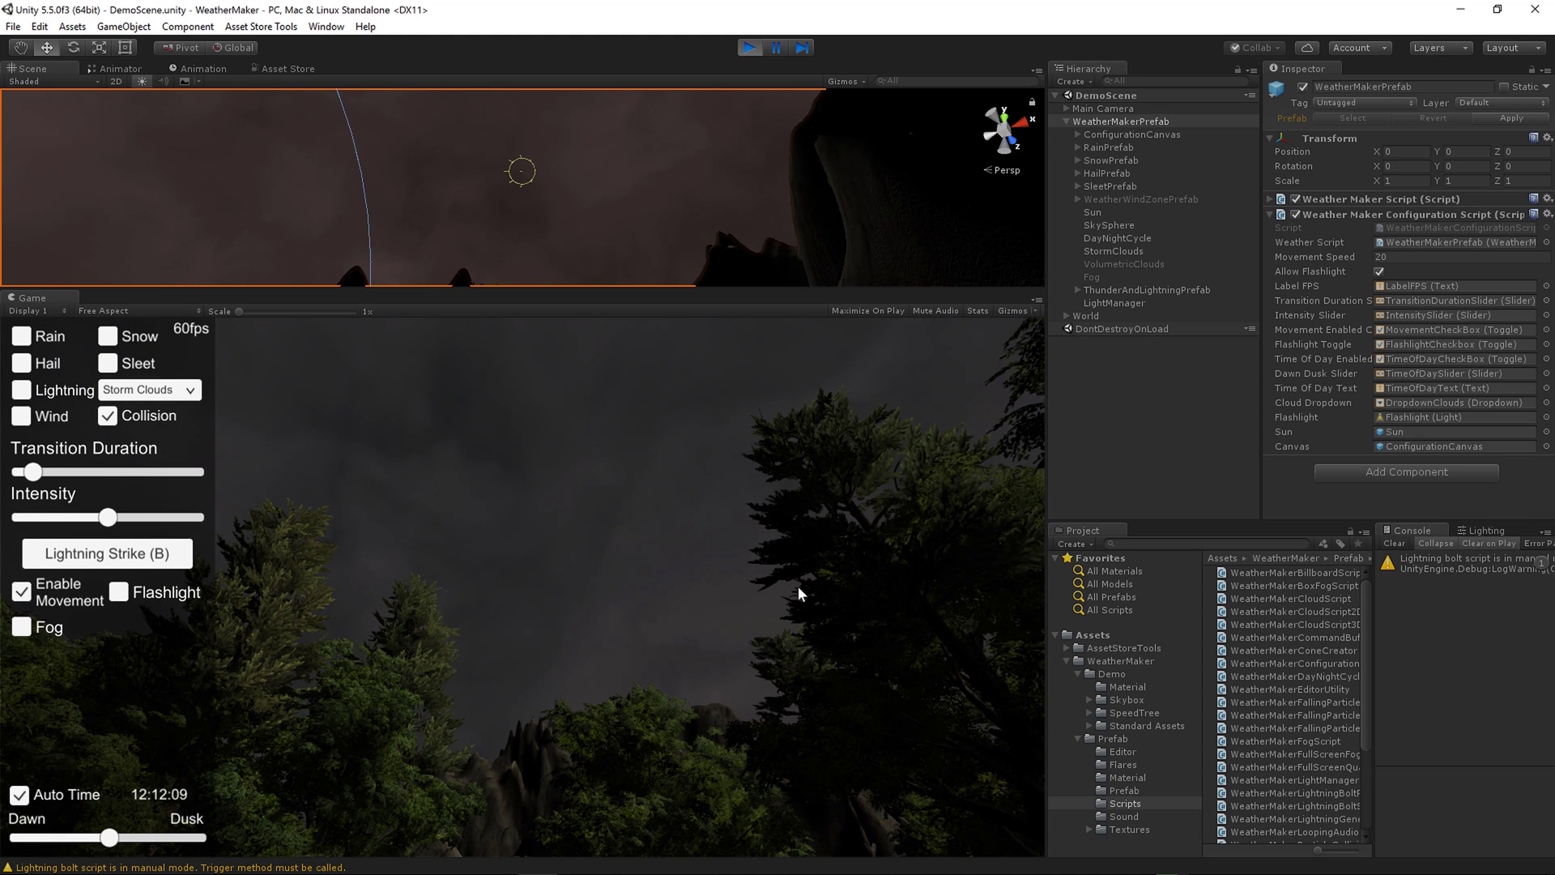
pyautogui.press('w')
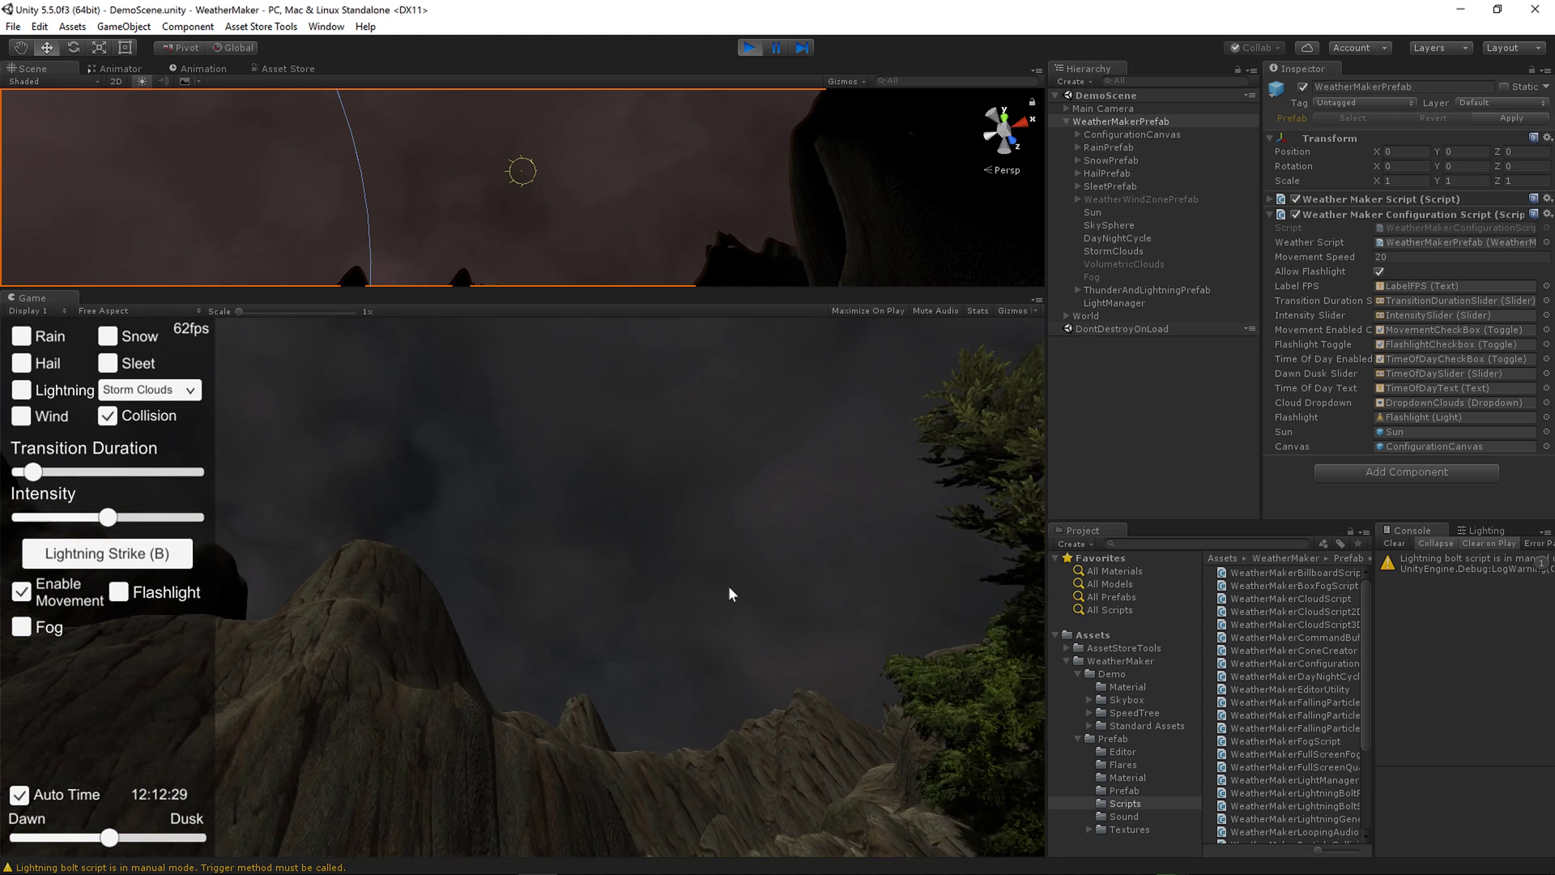
pyautogui.press('s')
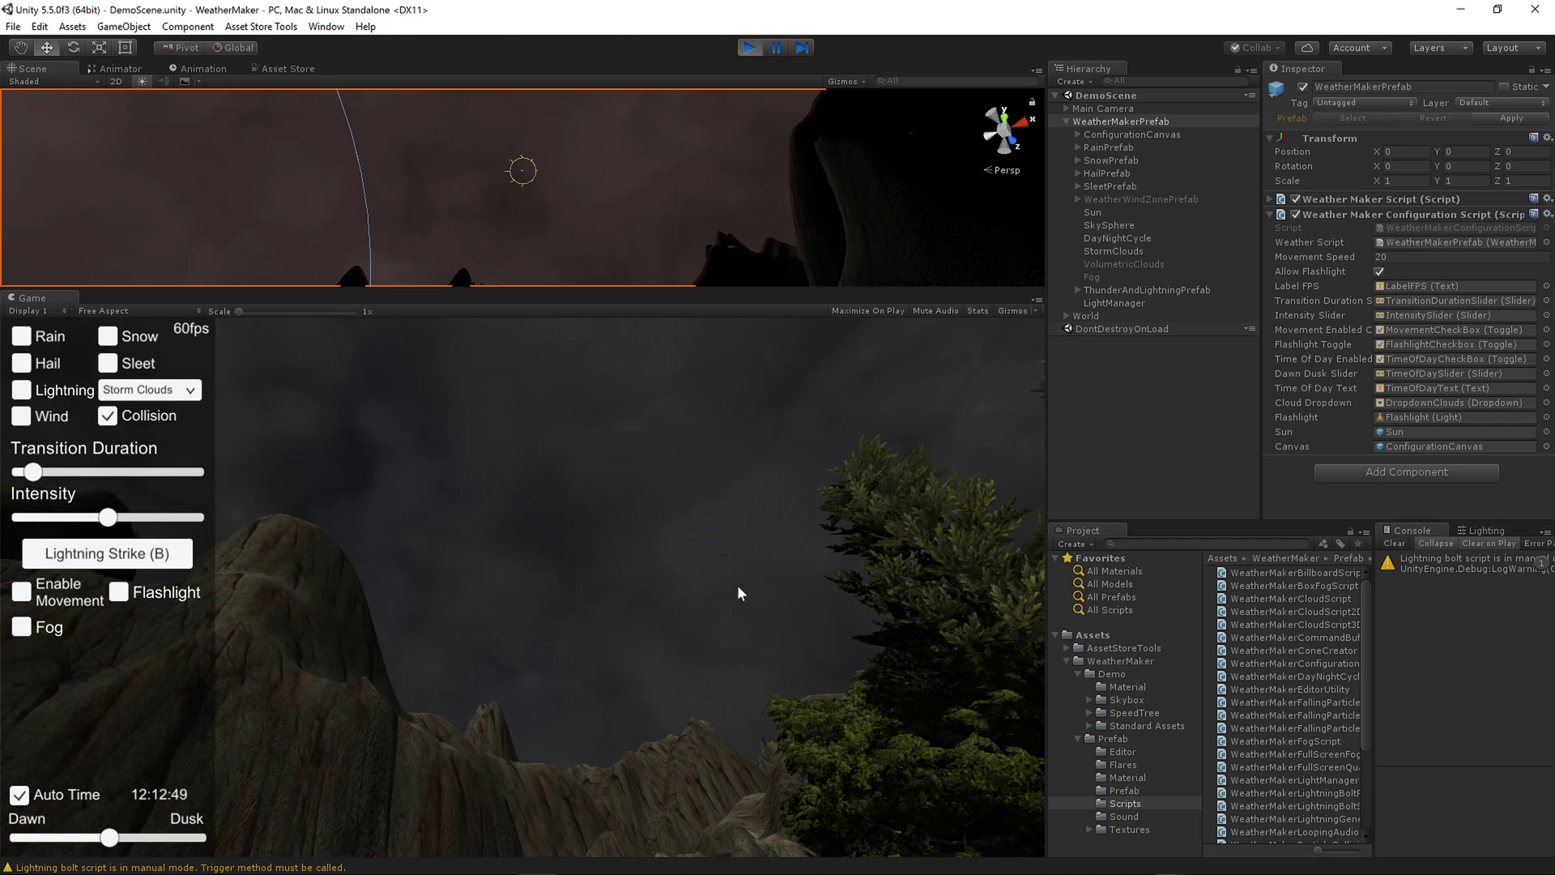
pyautogui.click(145, 390)
pyautogui.click(142, 438)
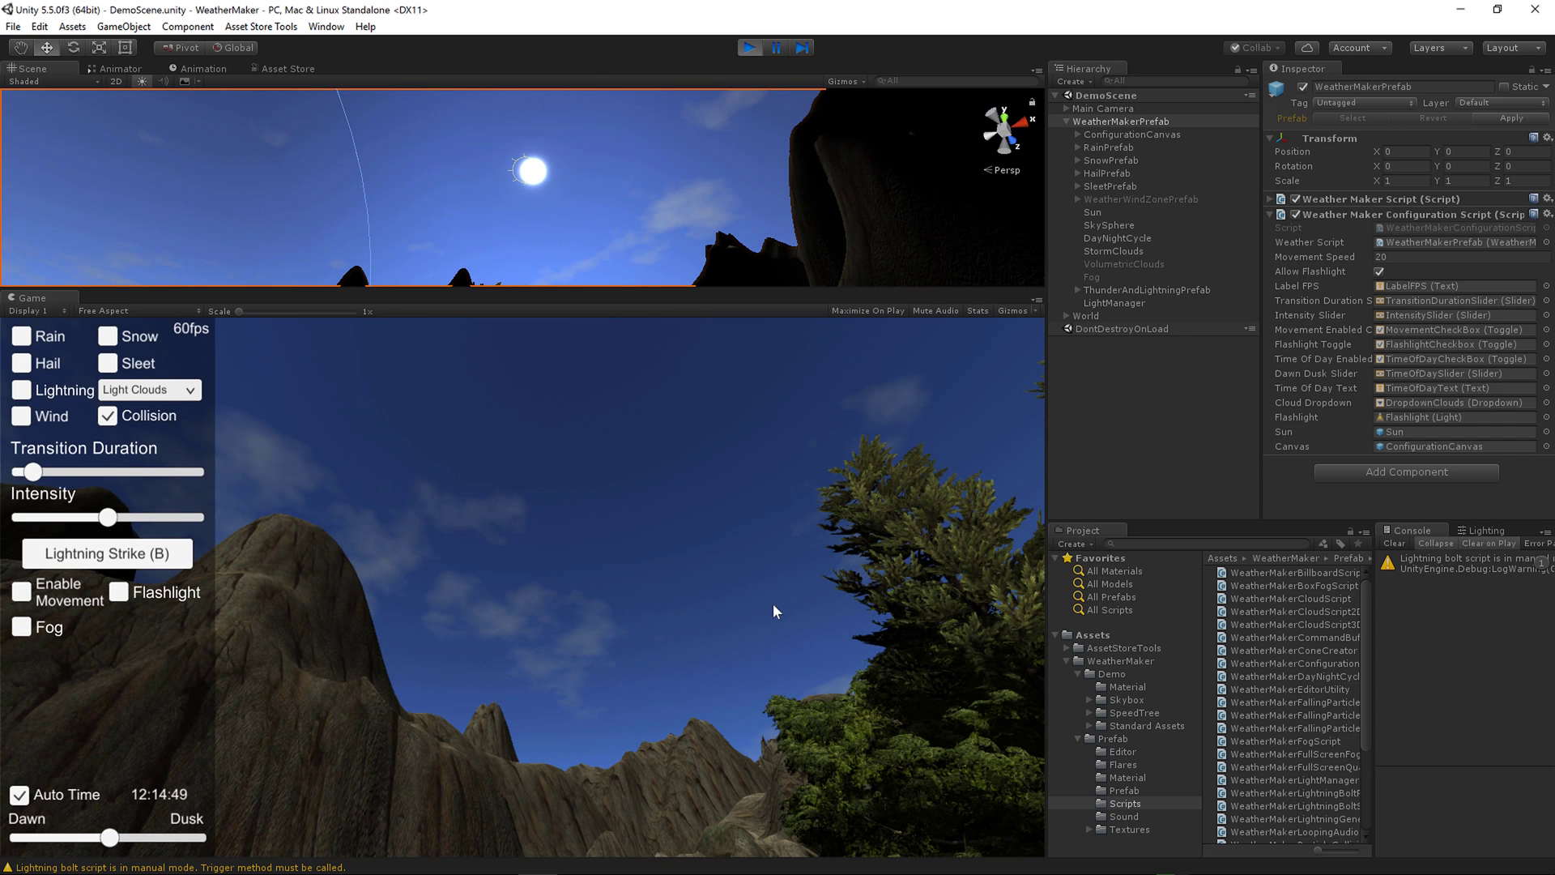
# Change the cloud preset to Medium, then to Heavy
pyautogui.click(150, 389)
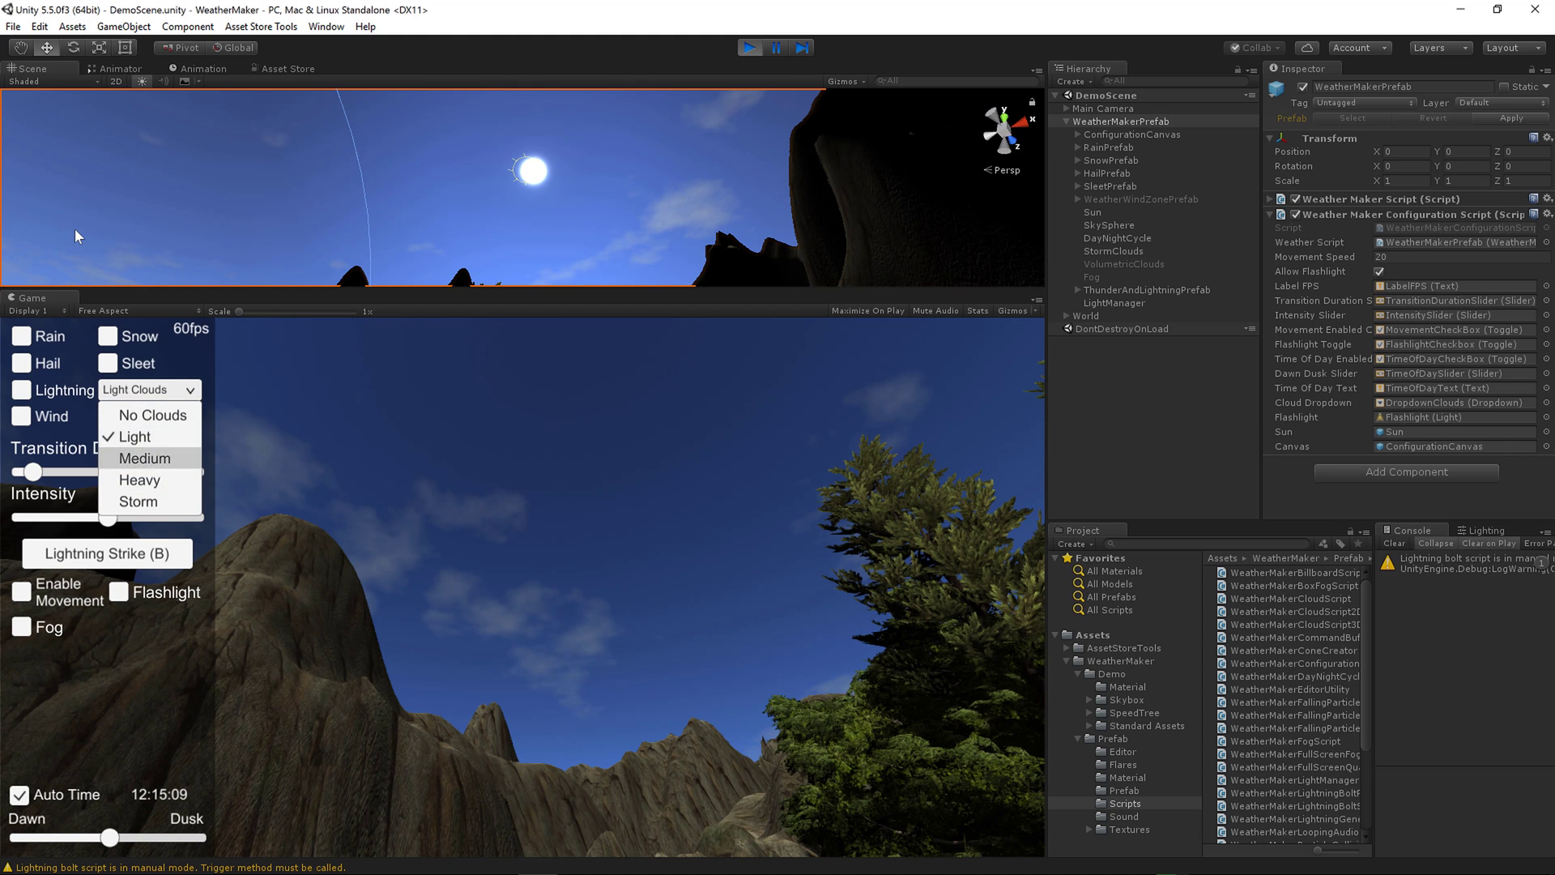
pyautogui.click(130, 458)
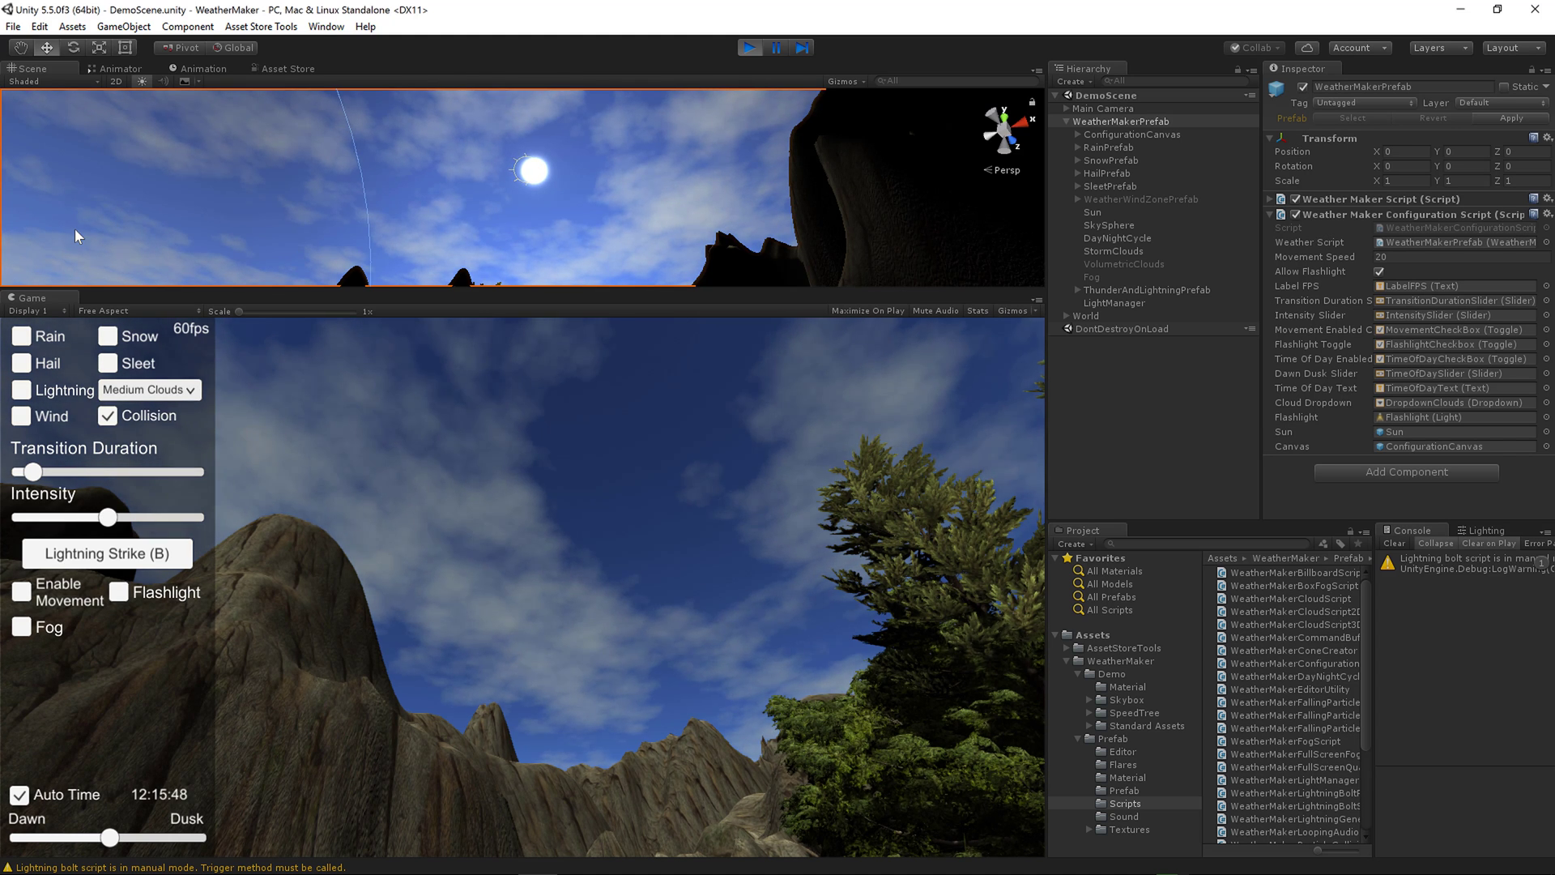
pyautogui.click(150, 390)
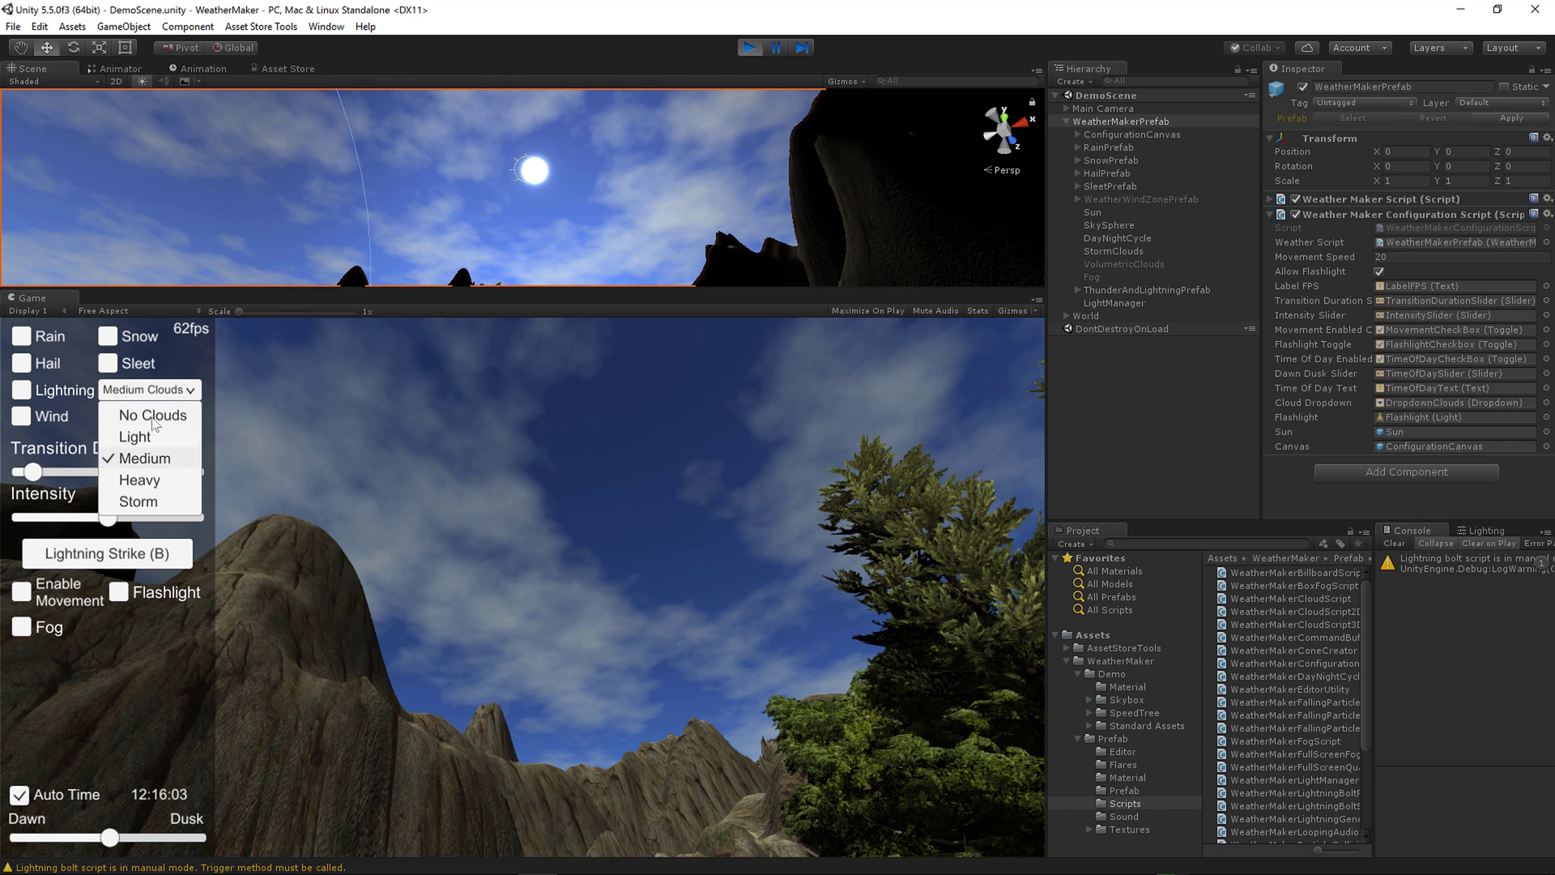
pyautogui.click(139, 480)
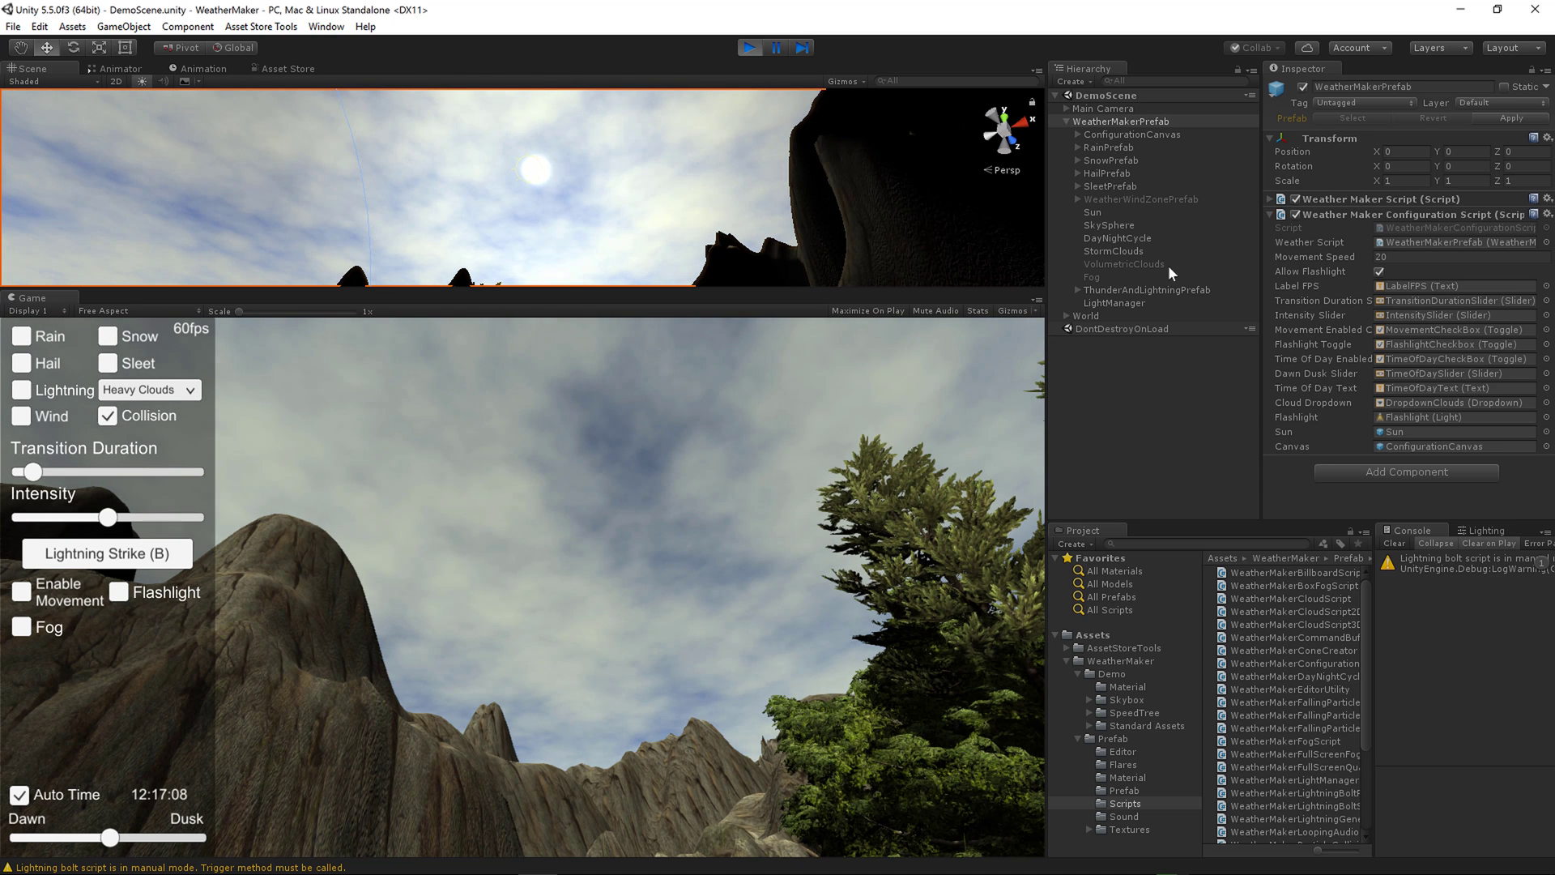
# Select SkySphere, scroll to its Clouds settings, and show the Textures/Other folder in Project
pyautogui.click(552, 112)
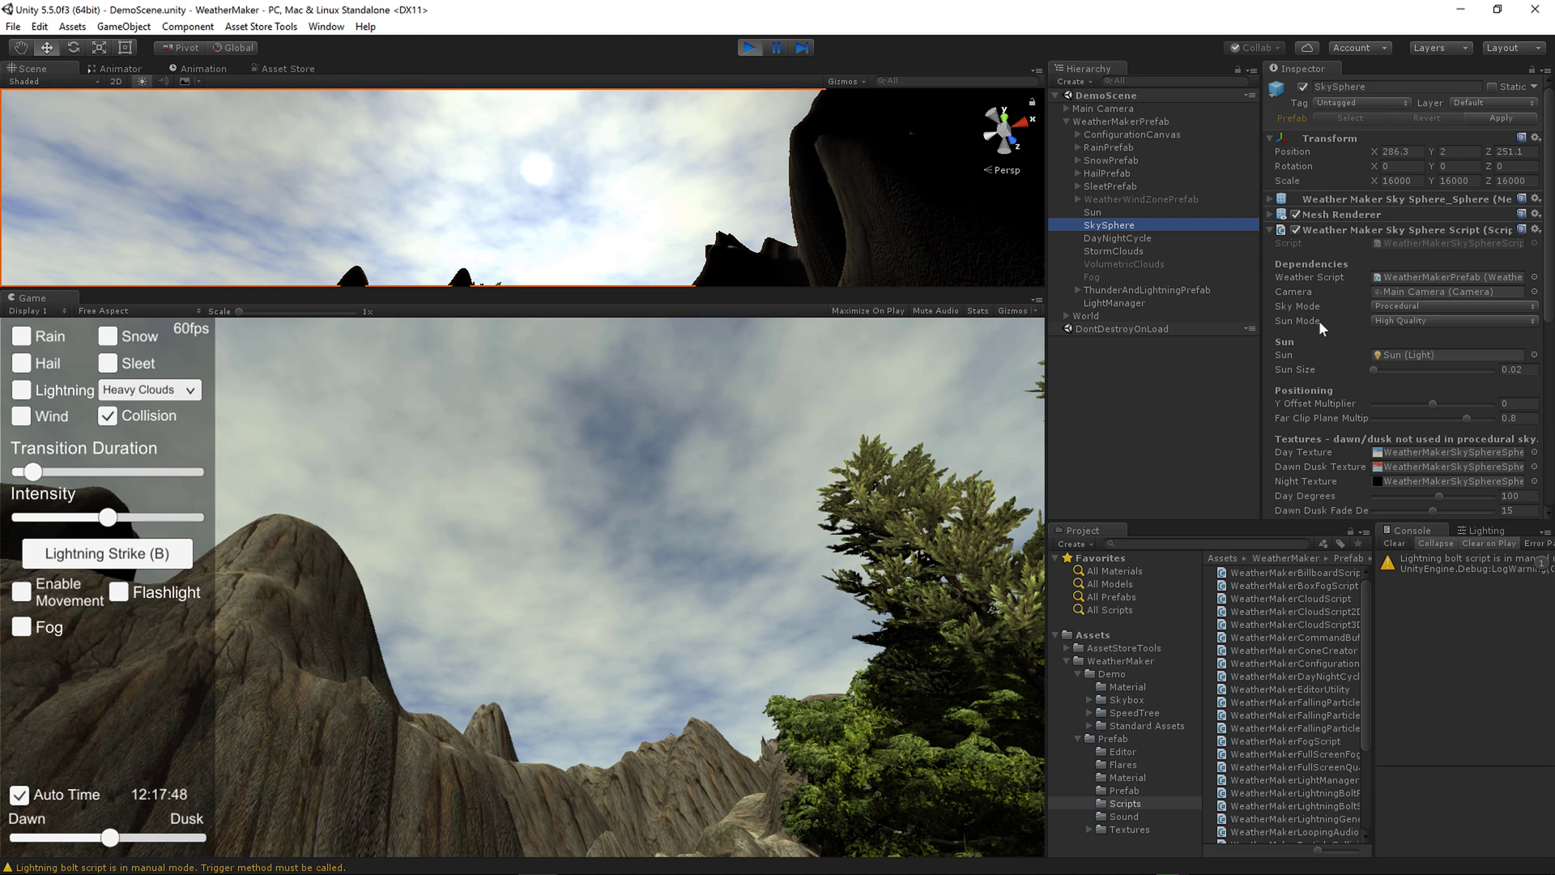
pyautogui.scroll(-10, 1318, 320)
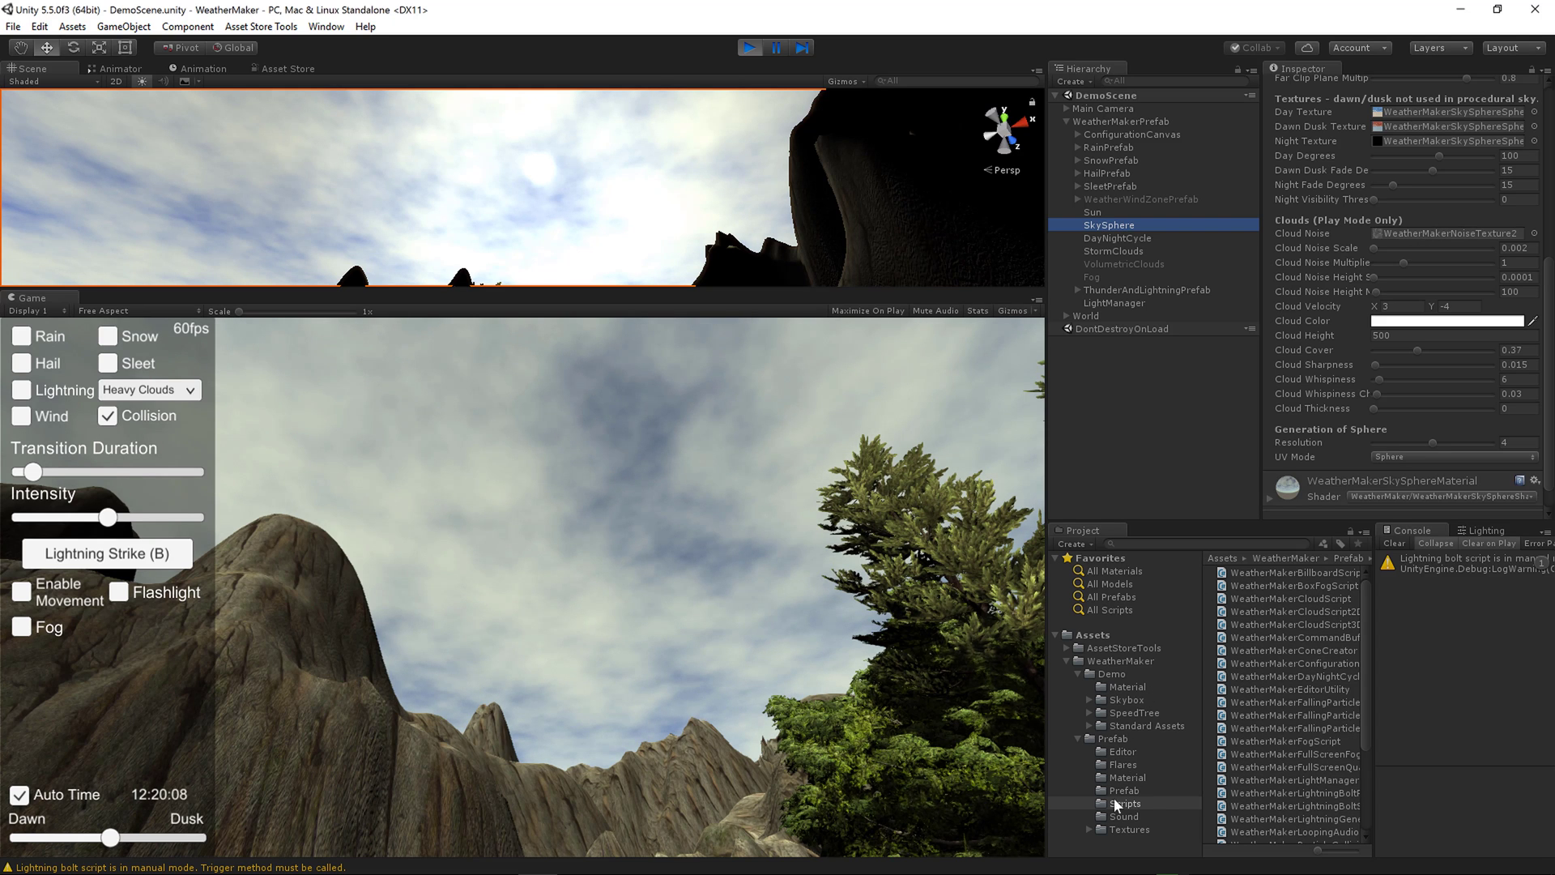
pyautogui.click(1090, 829)
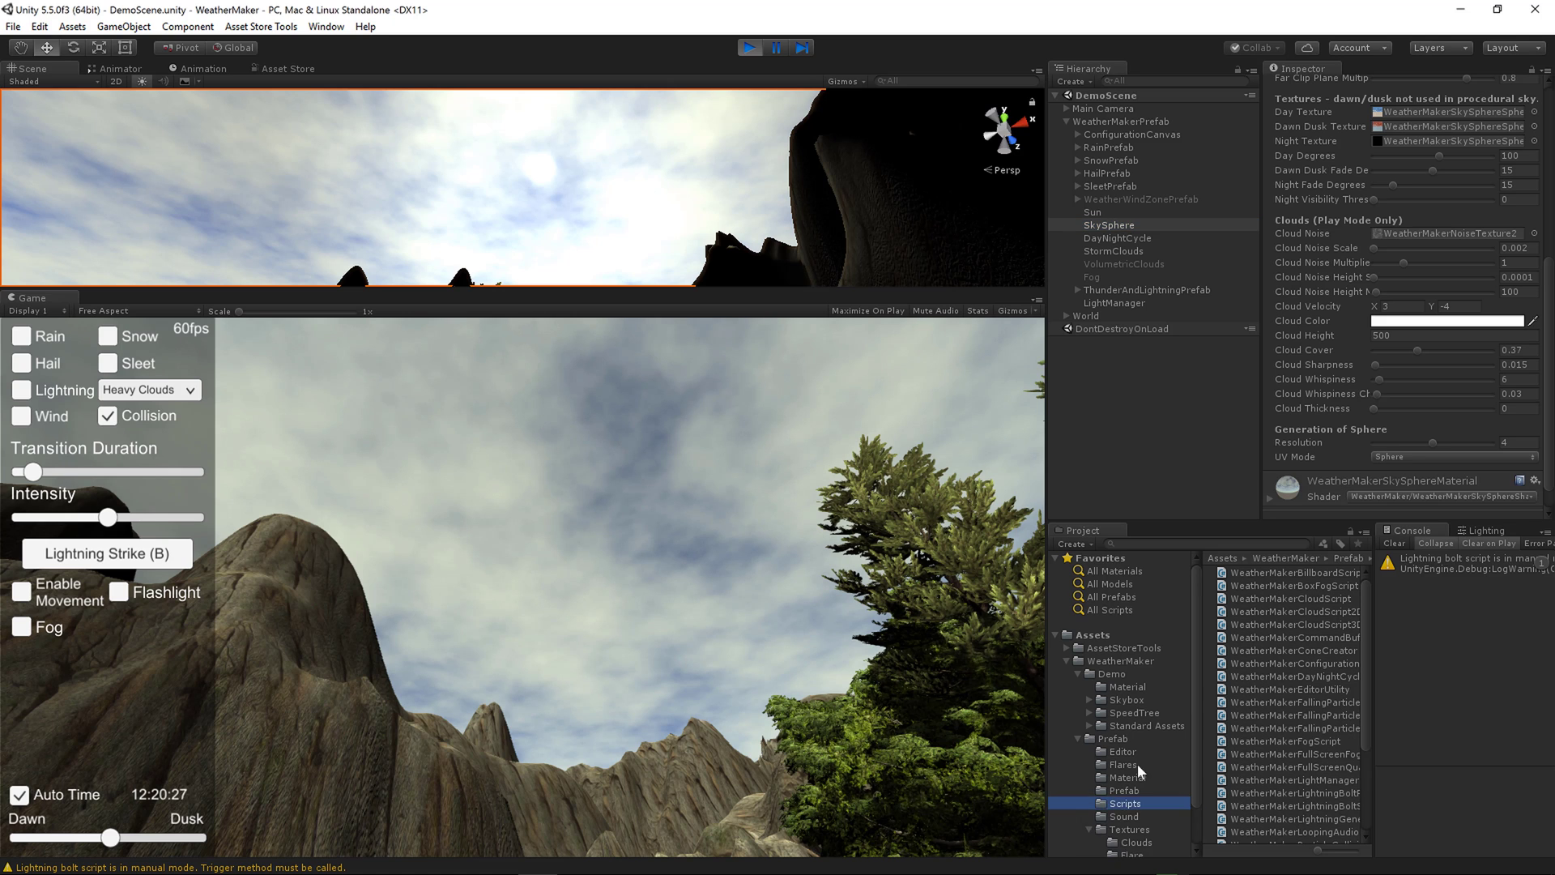
pyautogui.click(1133, 821)
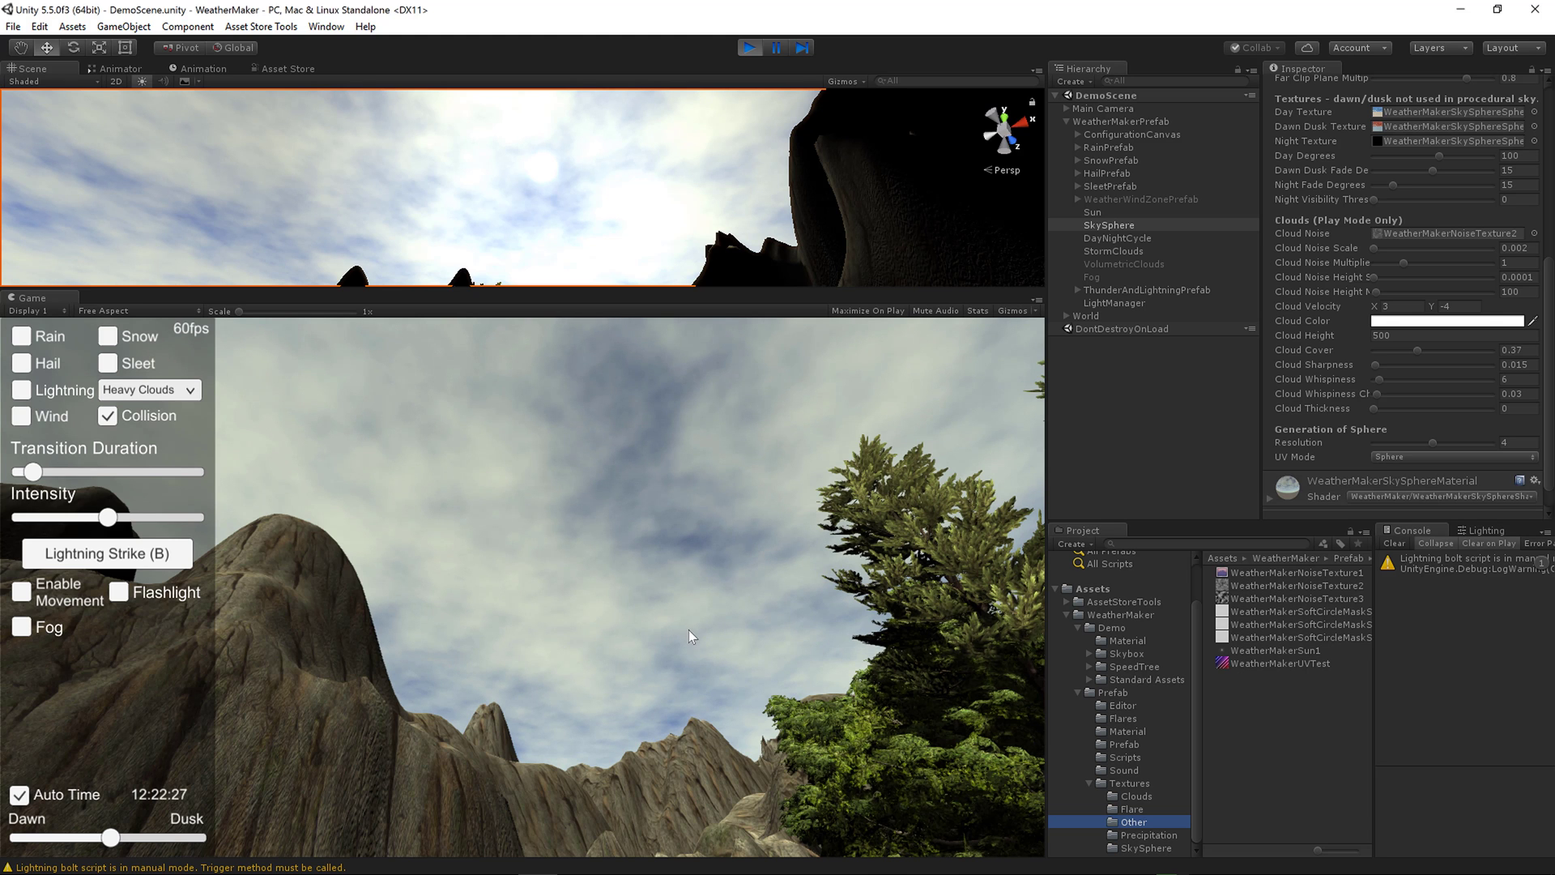
# Try Cloud Noise Scale 0.365, undo back to 0.002, and raise Cloud Noise Multiplier to about 3.41
pyautogui.press('m')
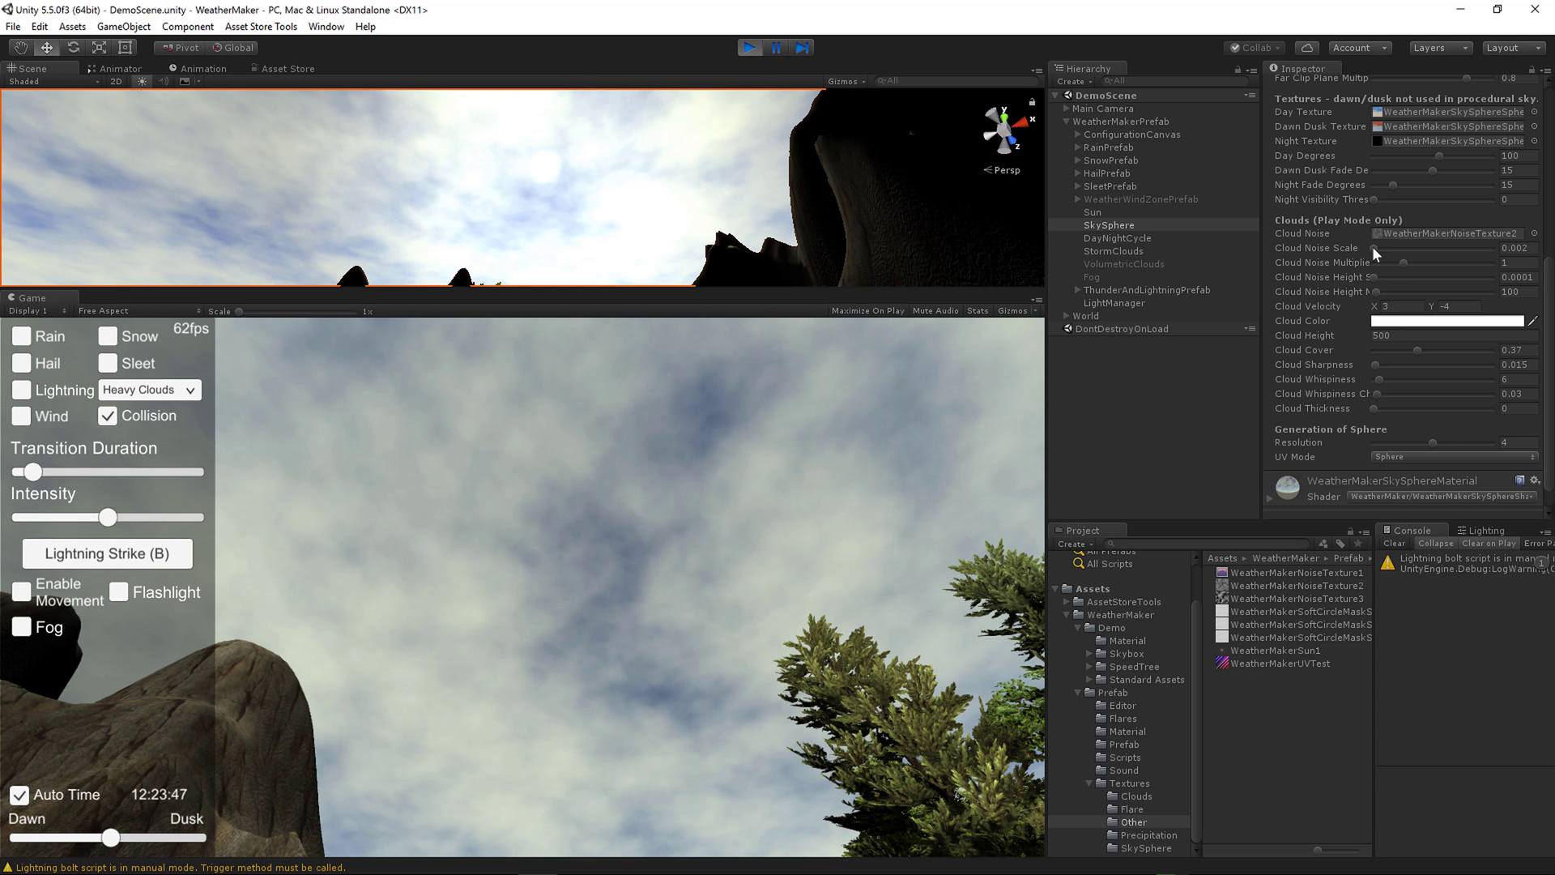
pyautogui.moveTo(1372, 246); pyautogui.dragTo(1516, 268)
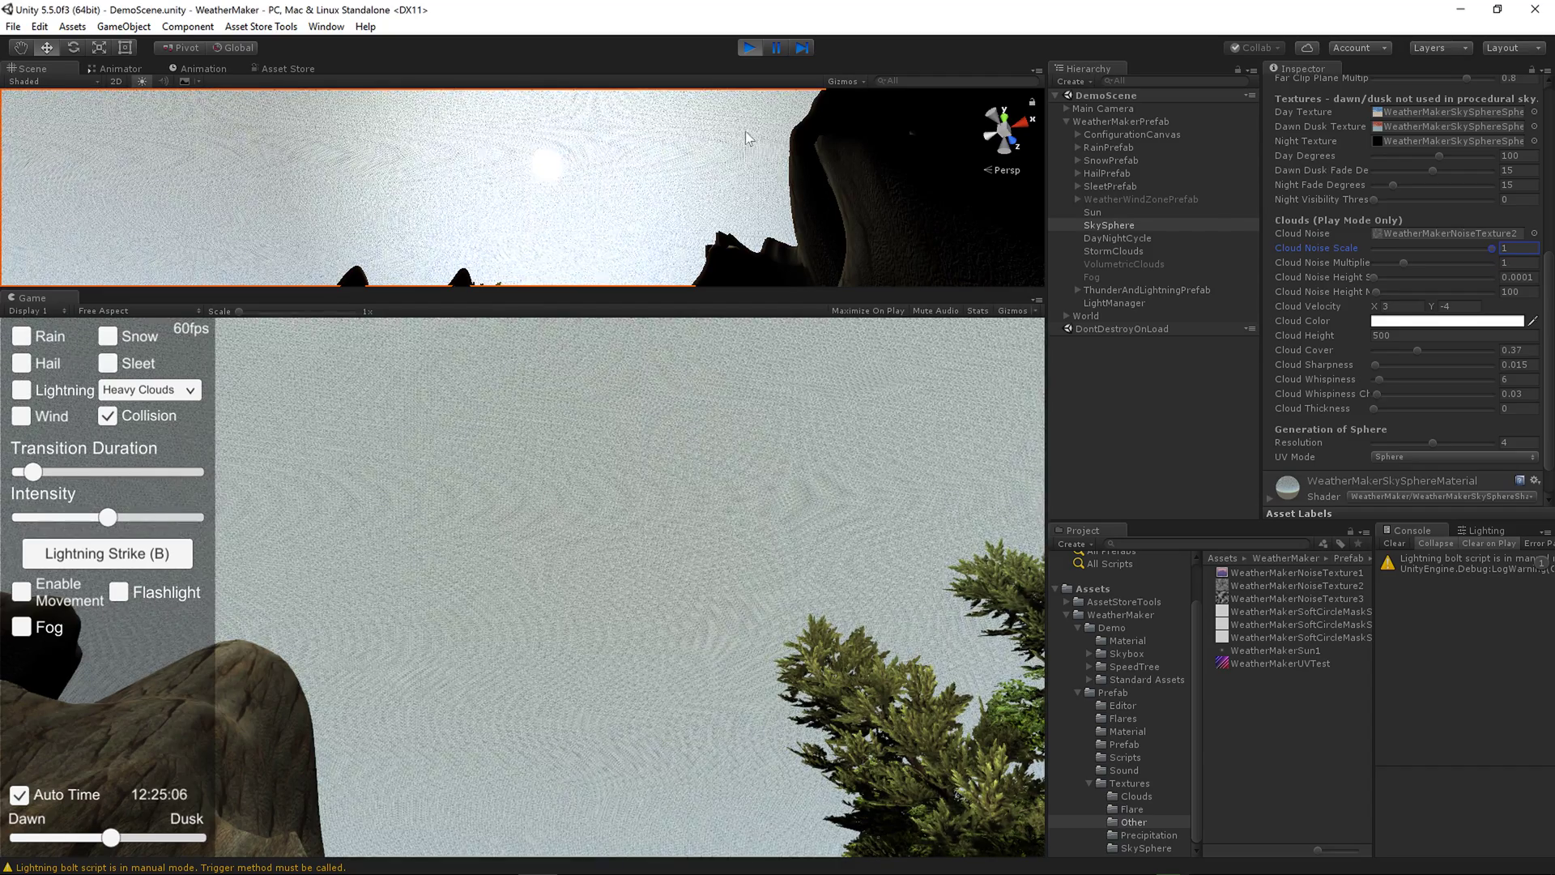
pyautogui.hotkey('ctrl', 'z')
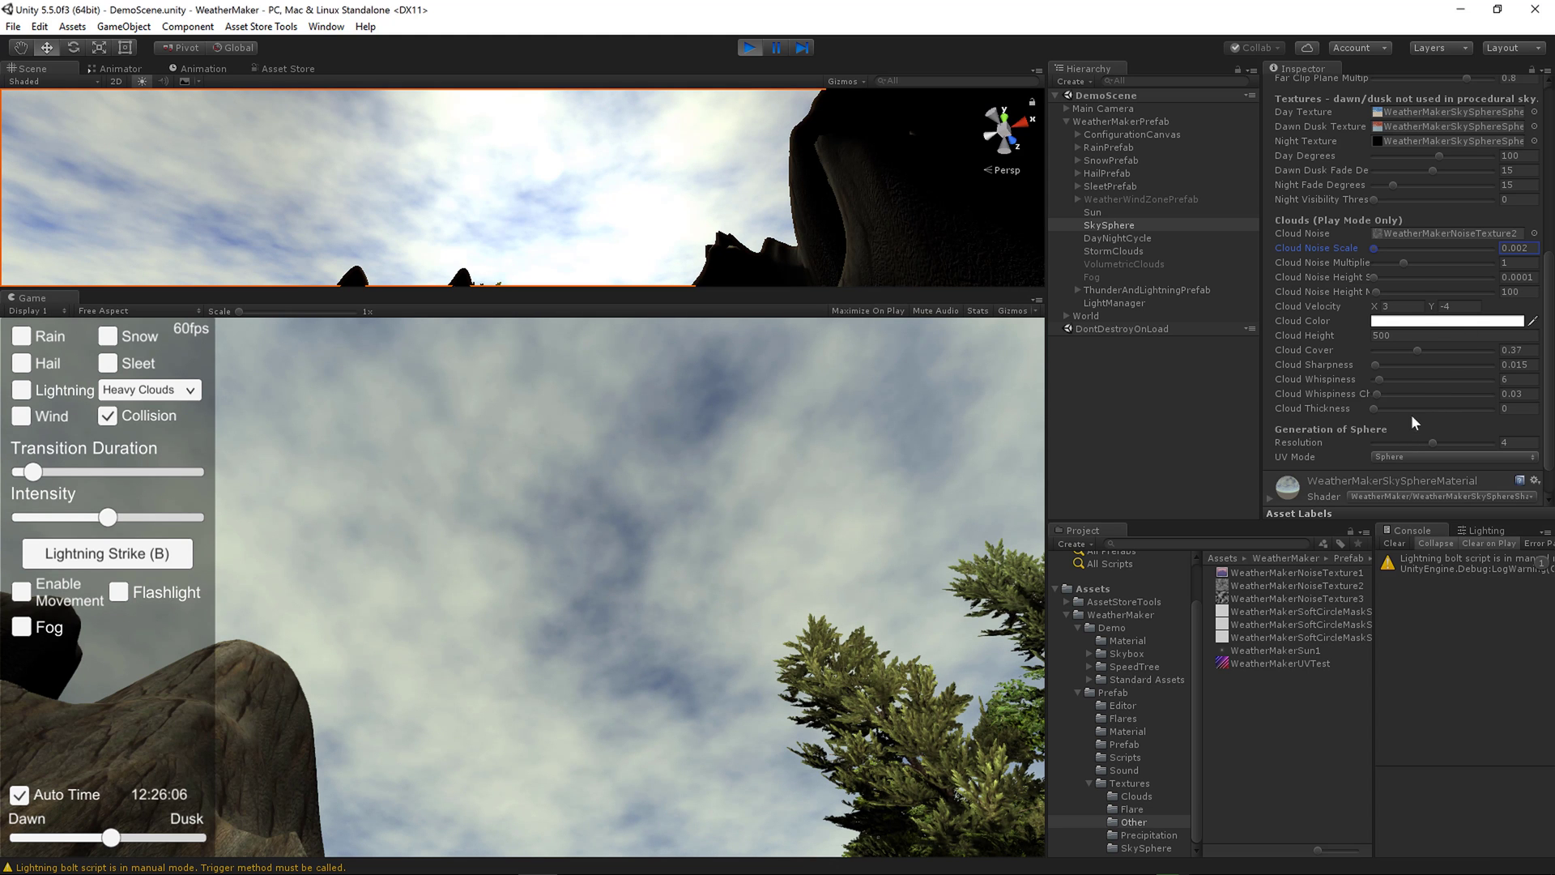
pyautogui.moveTo(1404, 262)
pyautogui.mouseDown()
pyautogui.moveTo(1462, 261)
pyautogui.moveTo(1403, 263)
pyautogui.mouseUp()
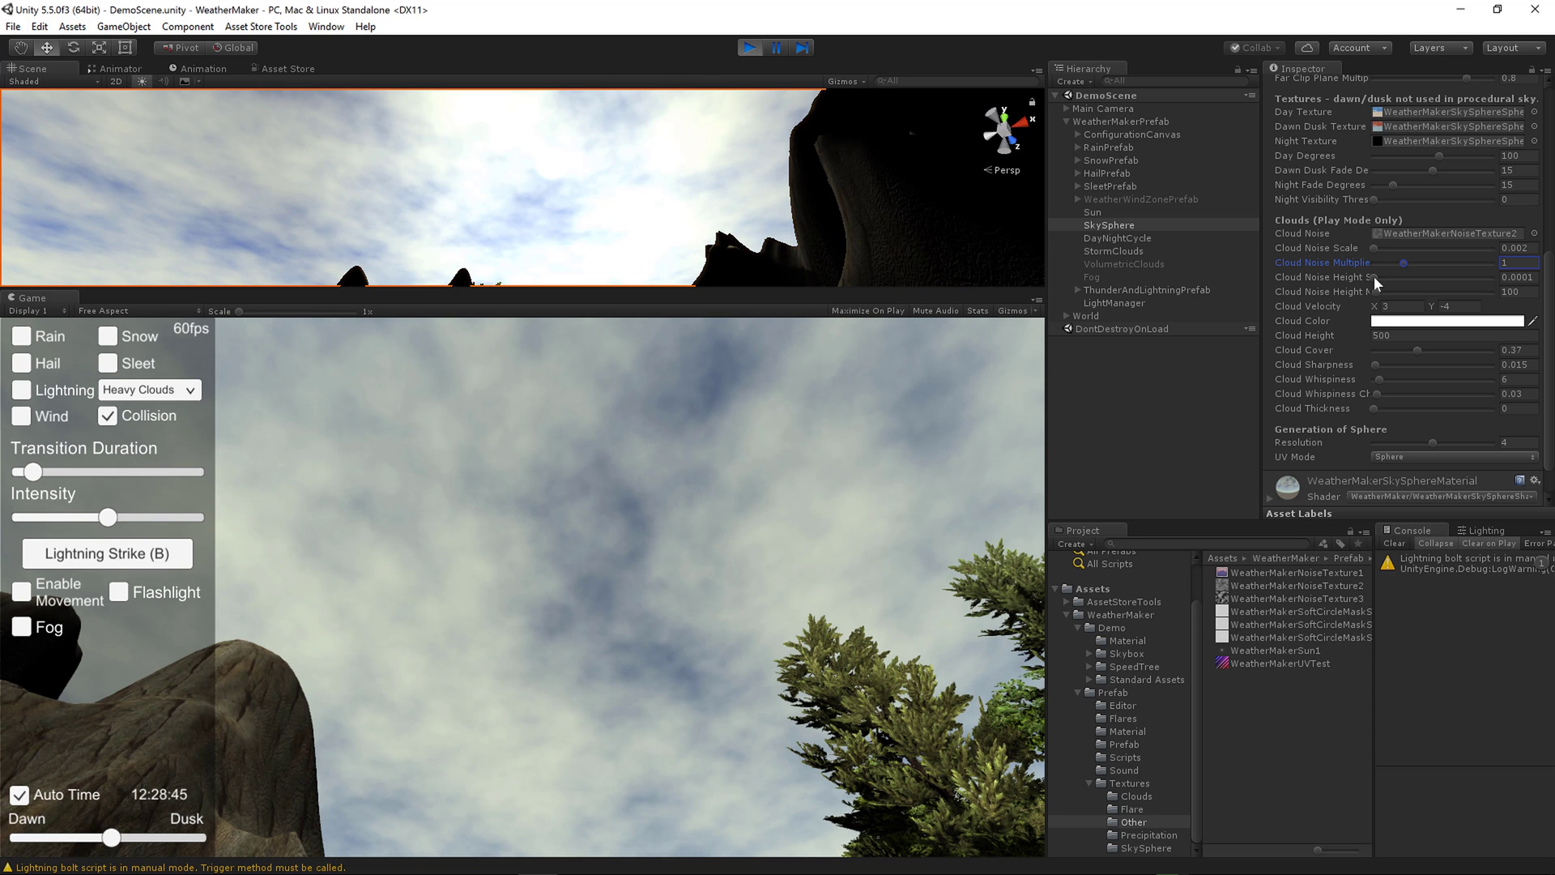
# Set Cloud Noise Height Scale to 0.0001 with Cloud Noise Height at 100
pyautogui.moveTo(1373, 276)
pyautogui.mouseDown()
pyautogui.moveTo(1441, 280)
pyautogui.moveTo(1382, 289)
pyautogui.moveTo(1395, 293)
pyautogui.mouseUp()
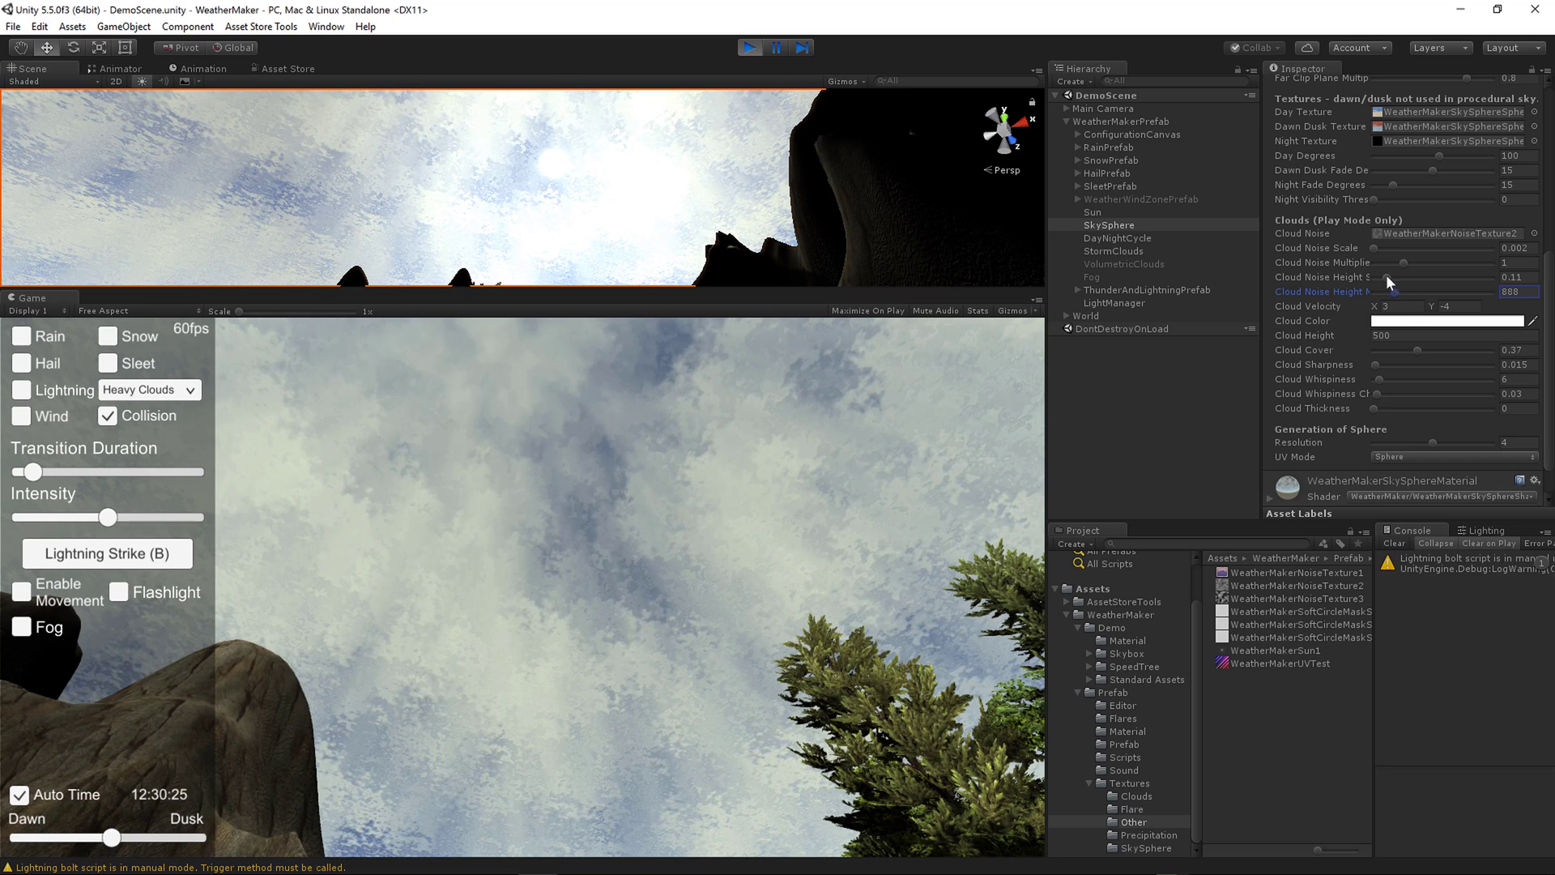
pyautogui.moveTo(1387, 274)
pyautogui.mouseDown()
pyautogui.moveTo(1376, 294)
pyautogui.moveTo(1393, 296)
pyautogui.mouseUp()
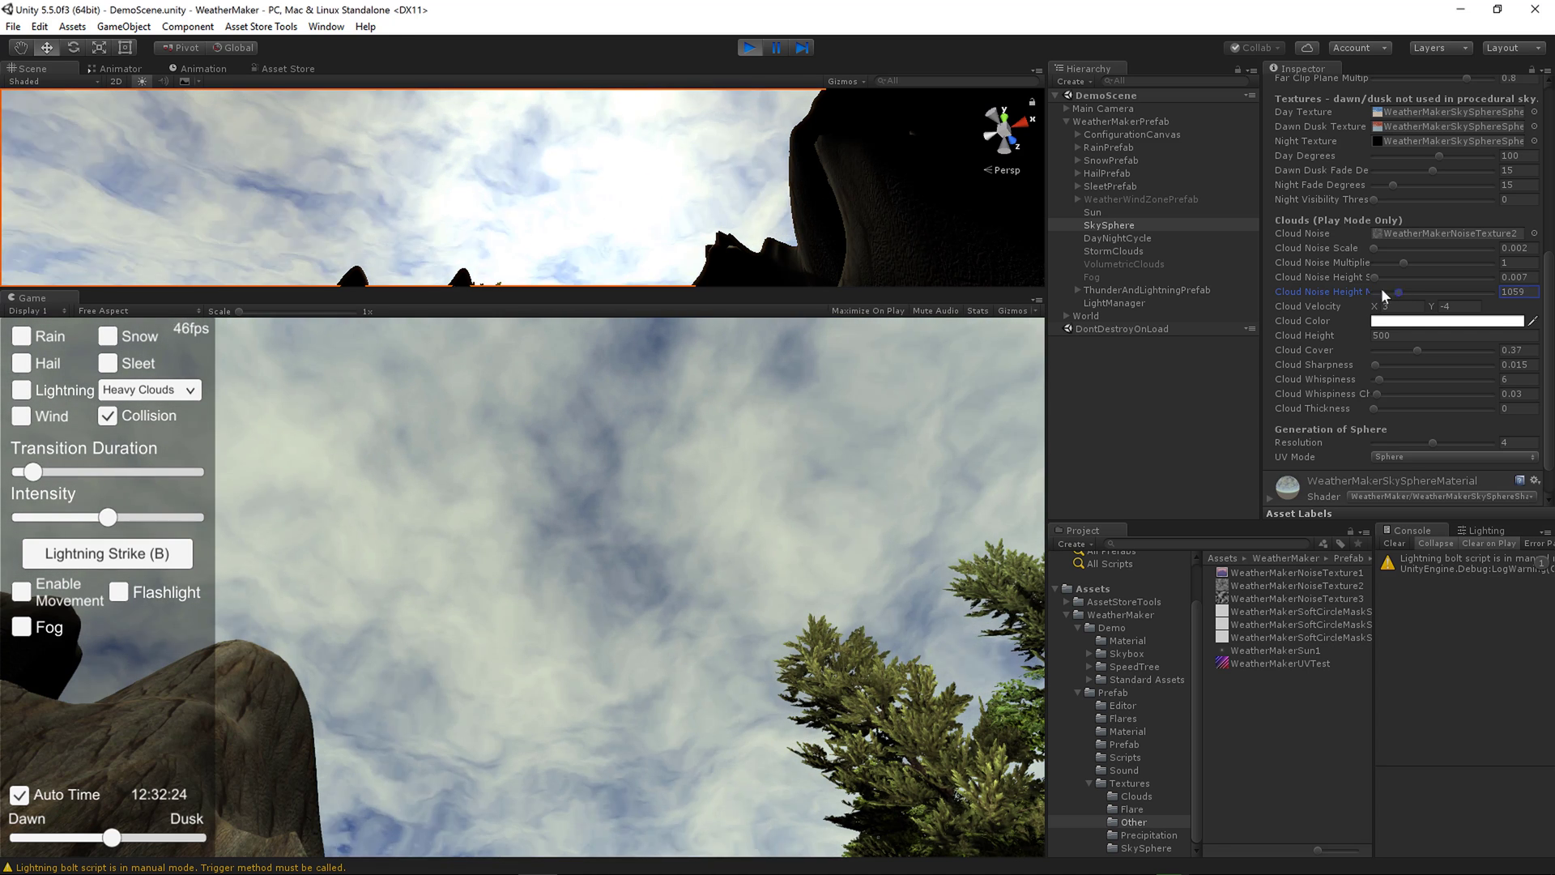
pyautogui.hotkey('ctrl', 'z')
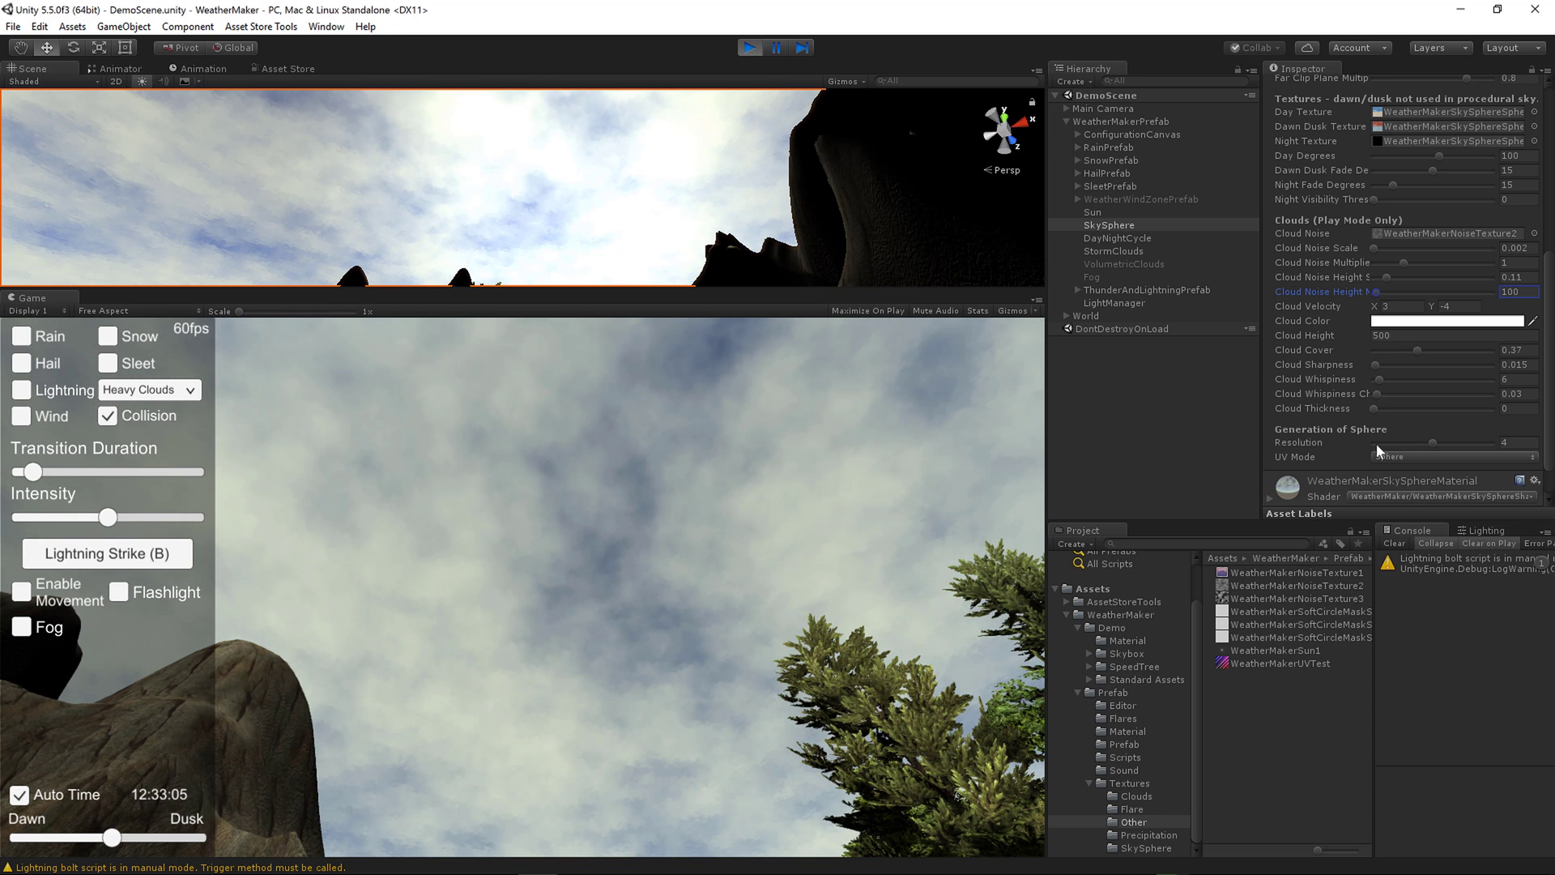
pyautogui.hotkey('ctrl', 'z')
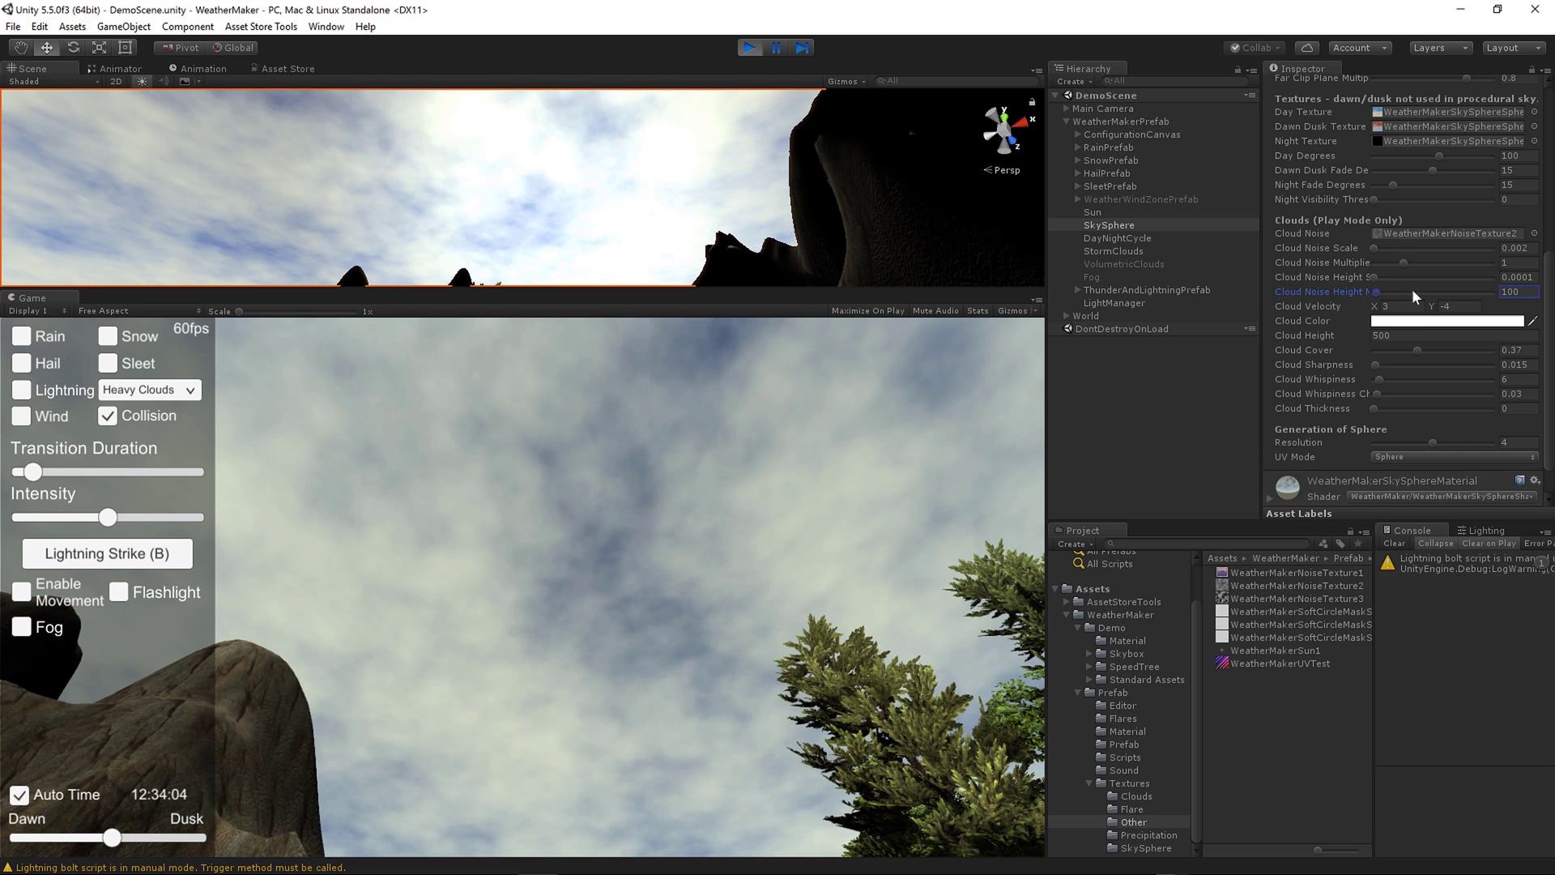
pyautogui.press('Tab')
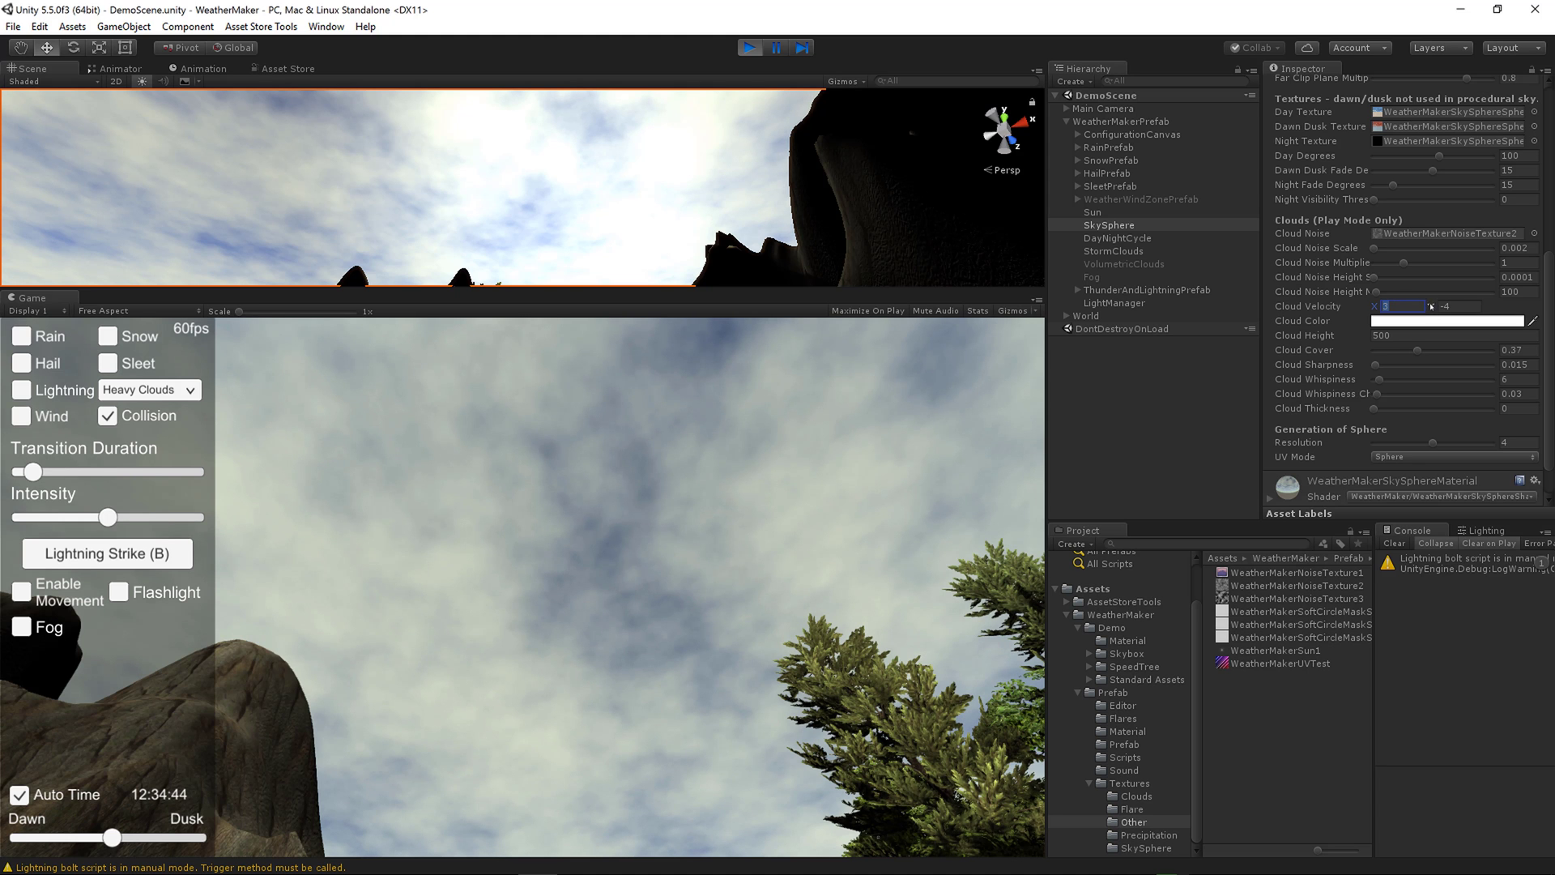
# Set the SkySphere's Cloud Velocity to X -555 and Y -55
pyautogui.write('55')
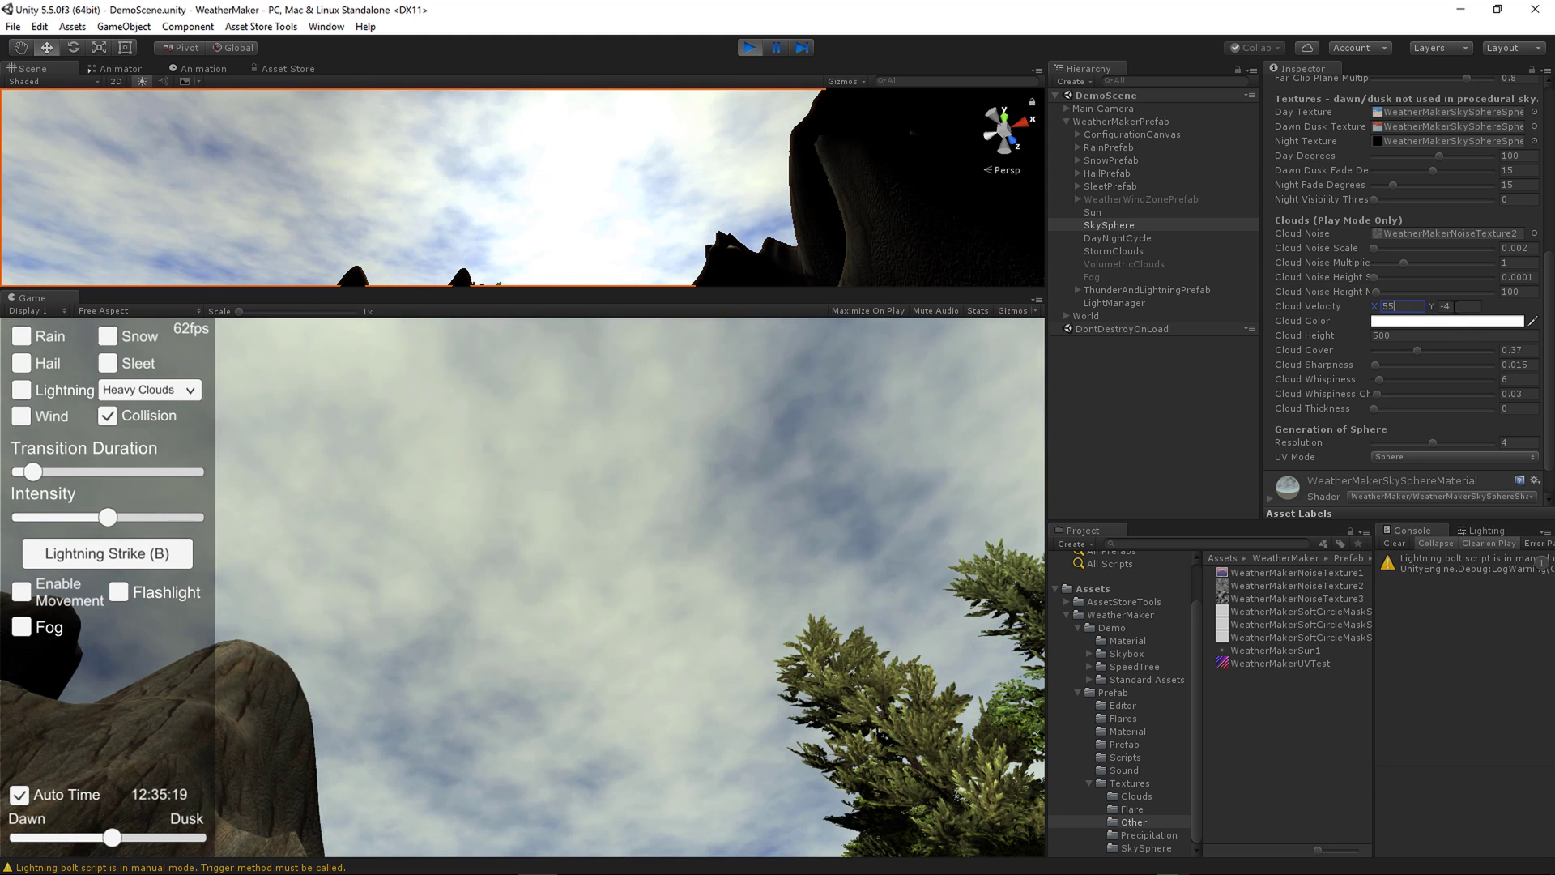
pyautogui.press('Tab')
pyautogui.write('55')
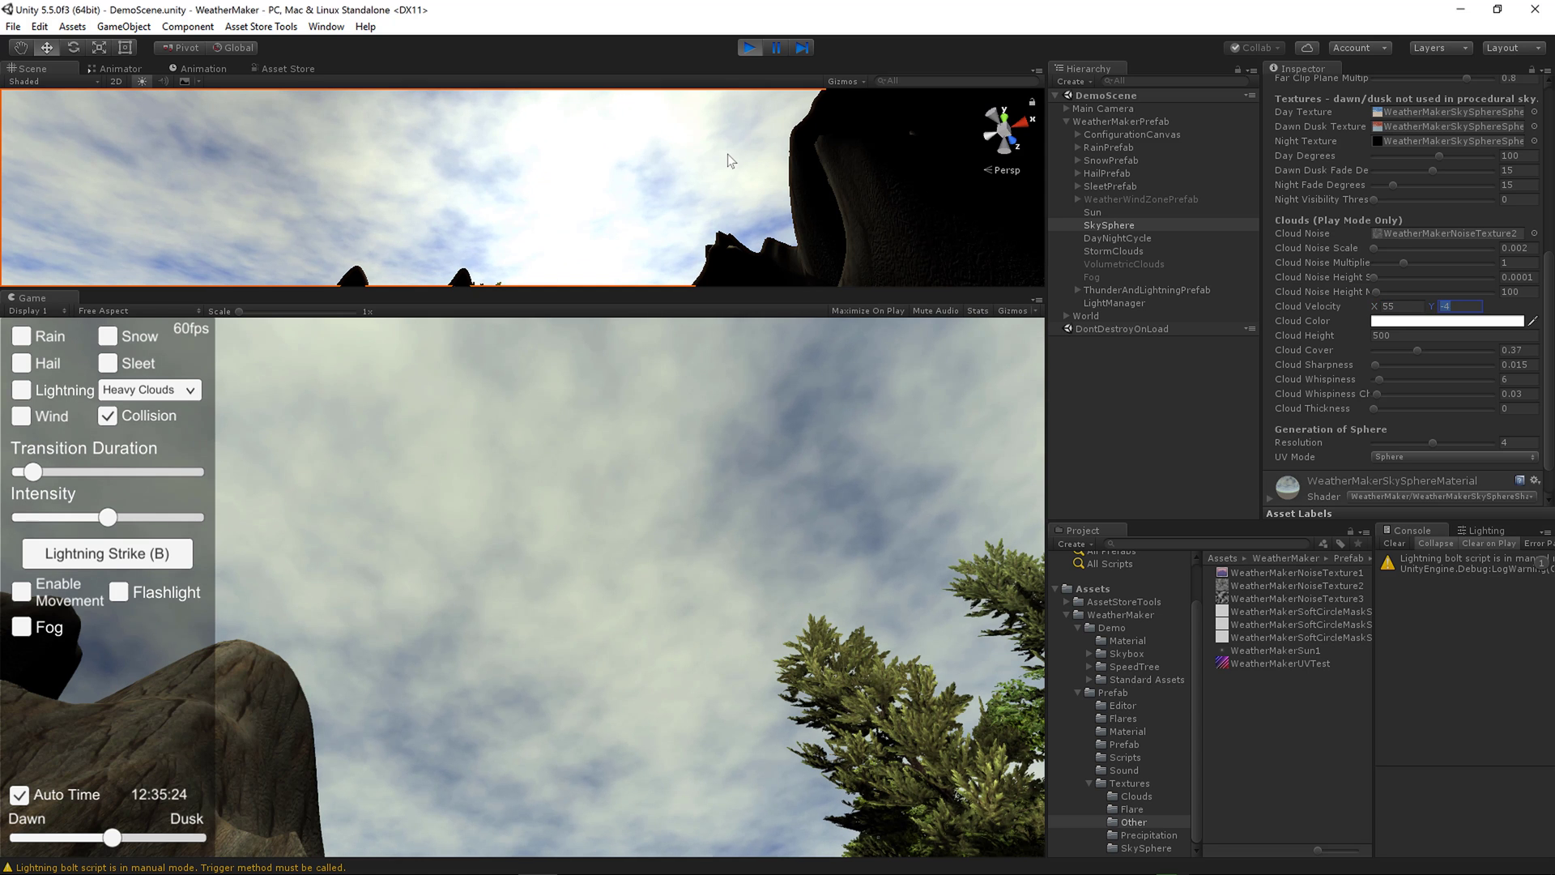
pyautogui.press('Home')
pyautogui.write('-')
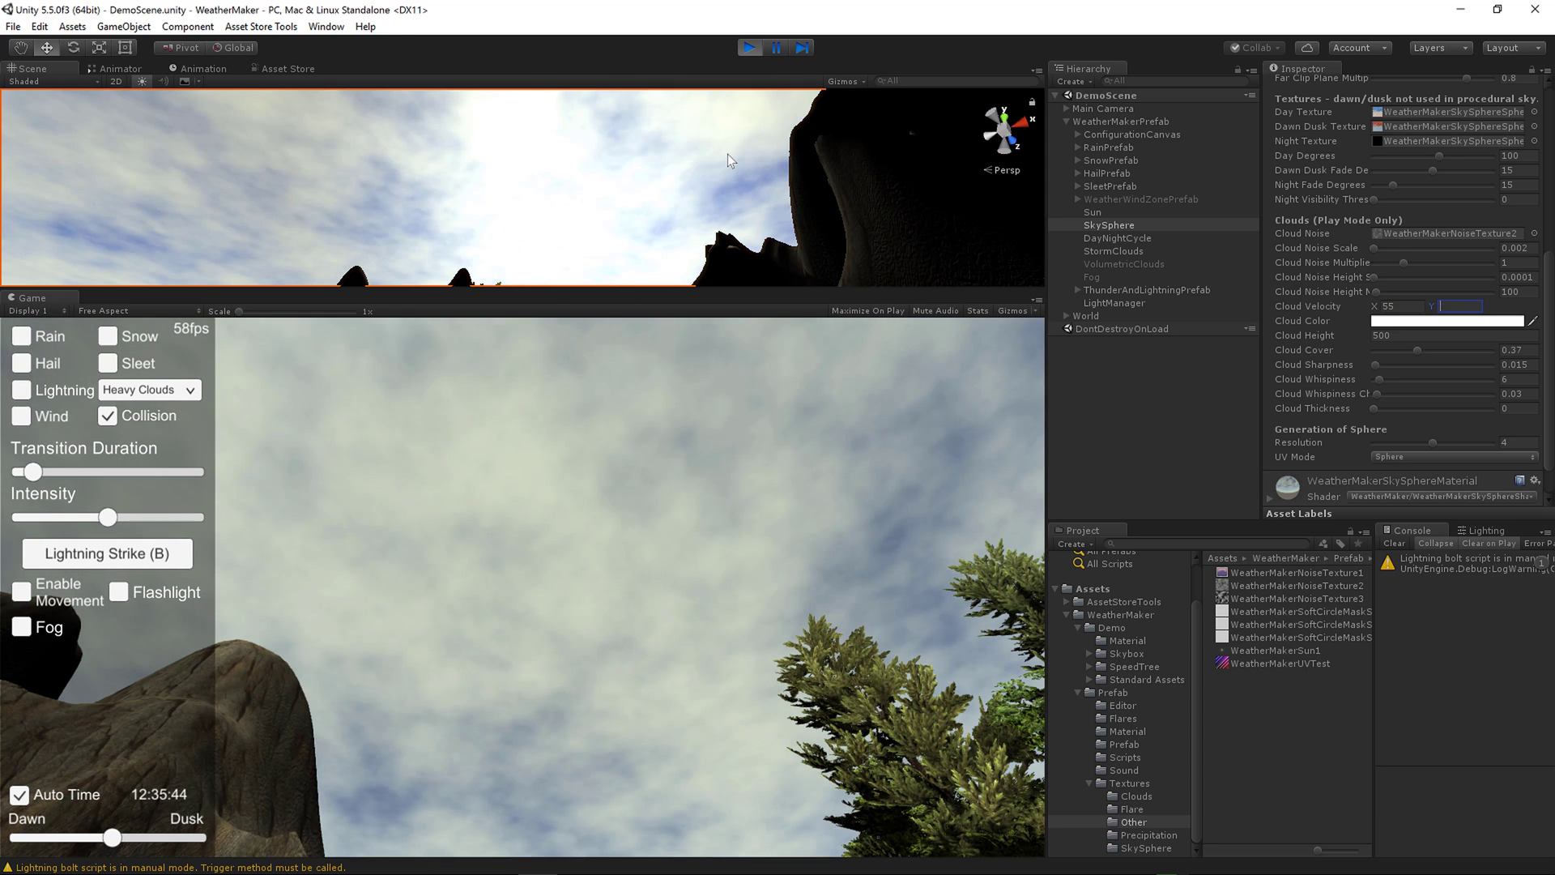
pyautogui.hotkey('shift', 'Tab')
pyautogui.press('Home')
pyautogui.write('-')
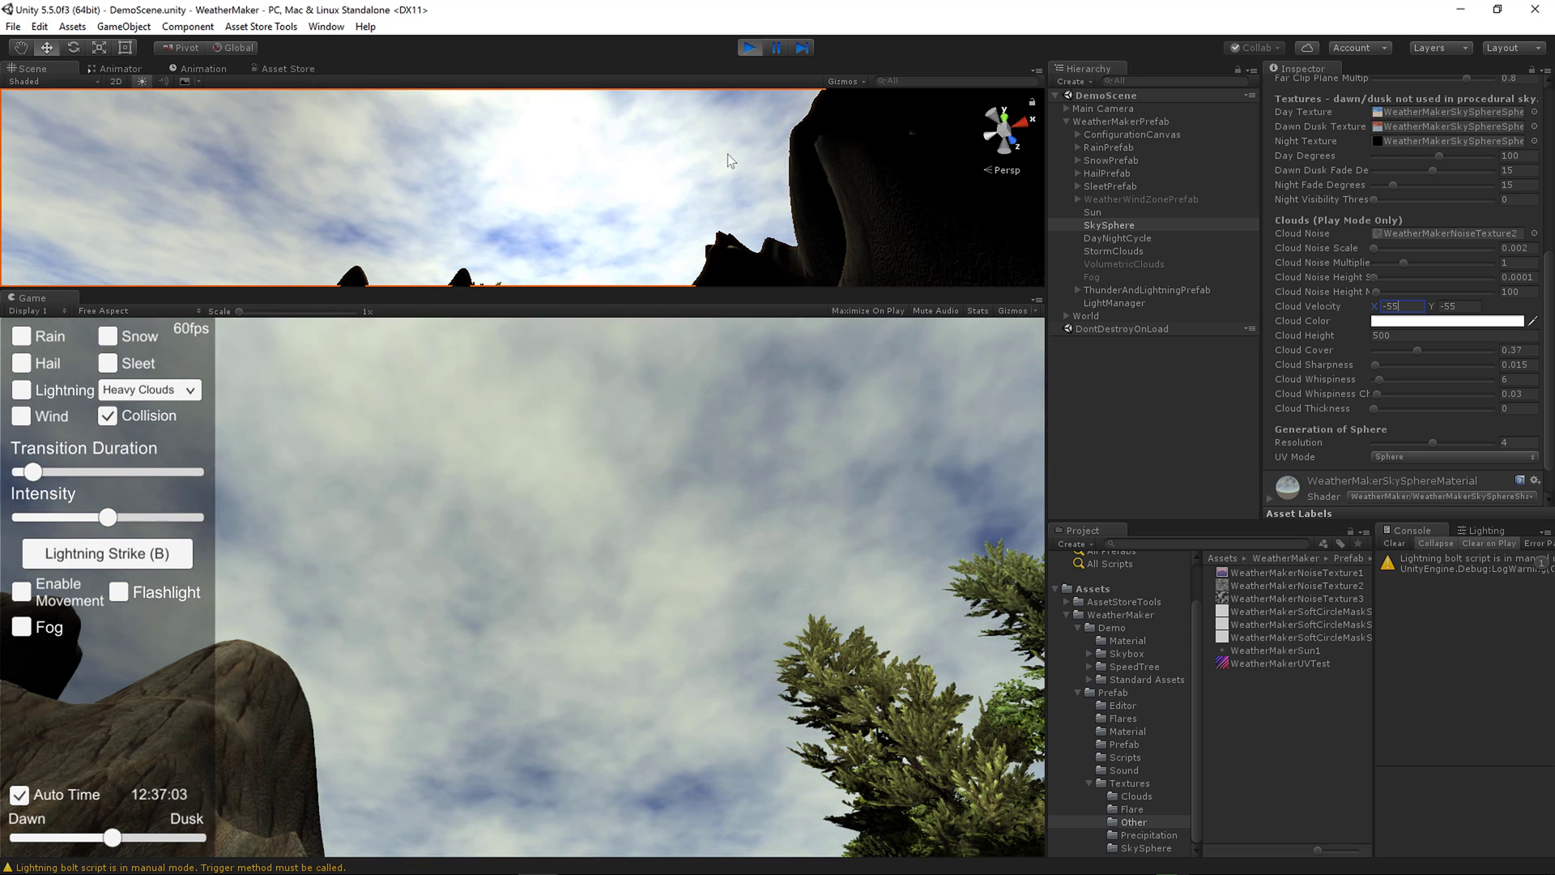
pyautogui.write('5')
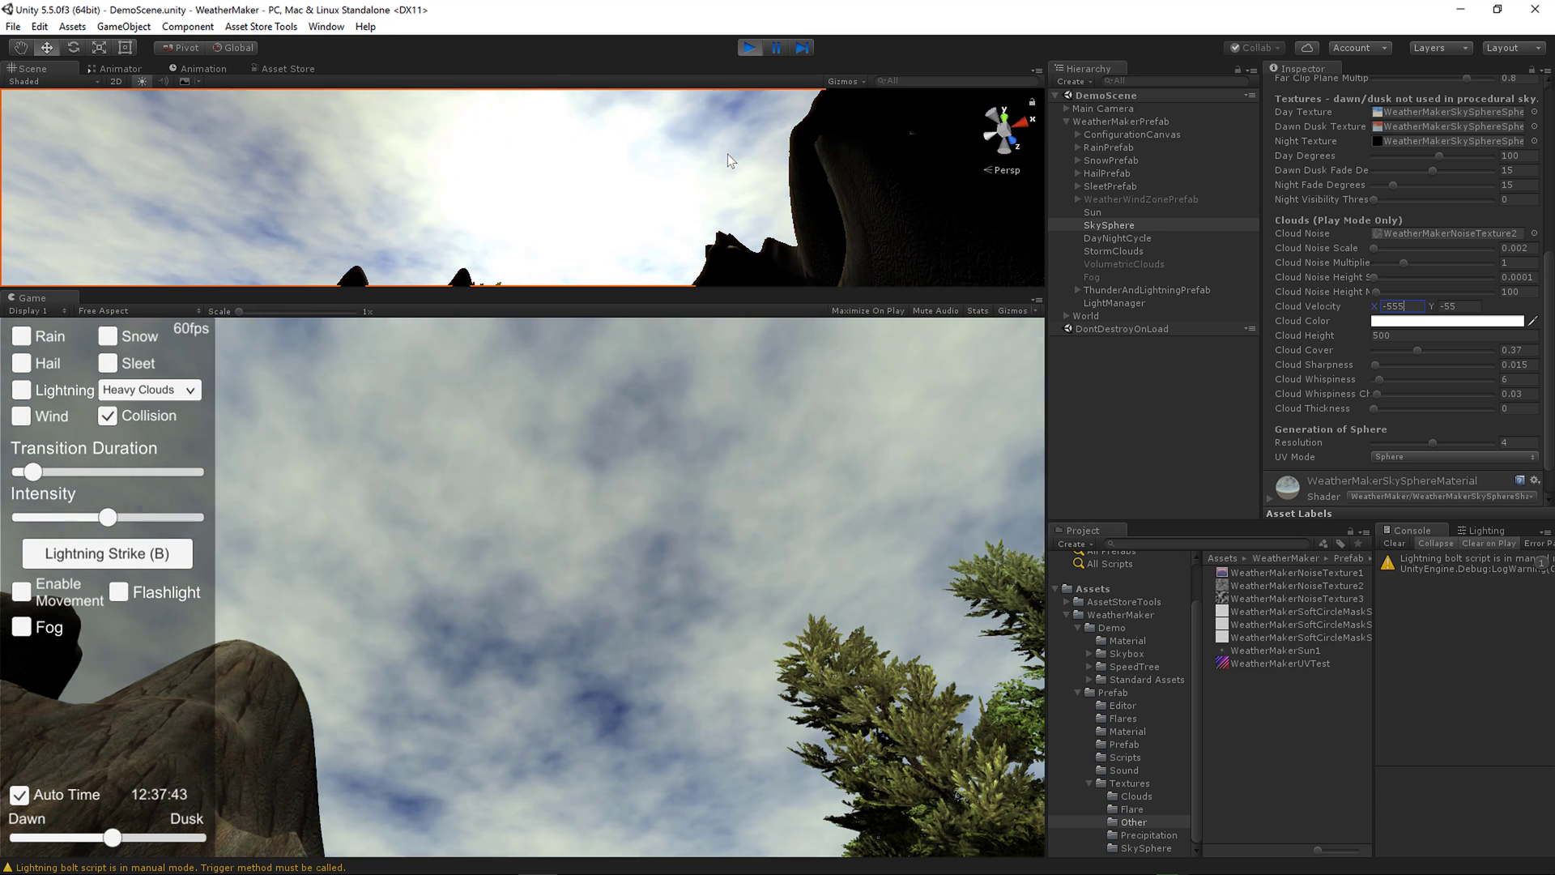
pyautogui.click(1395, 320)
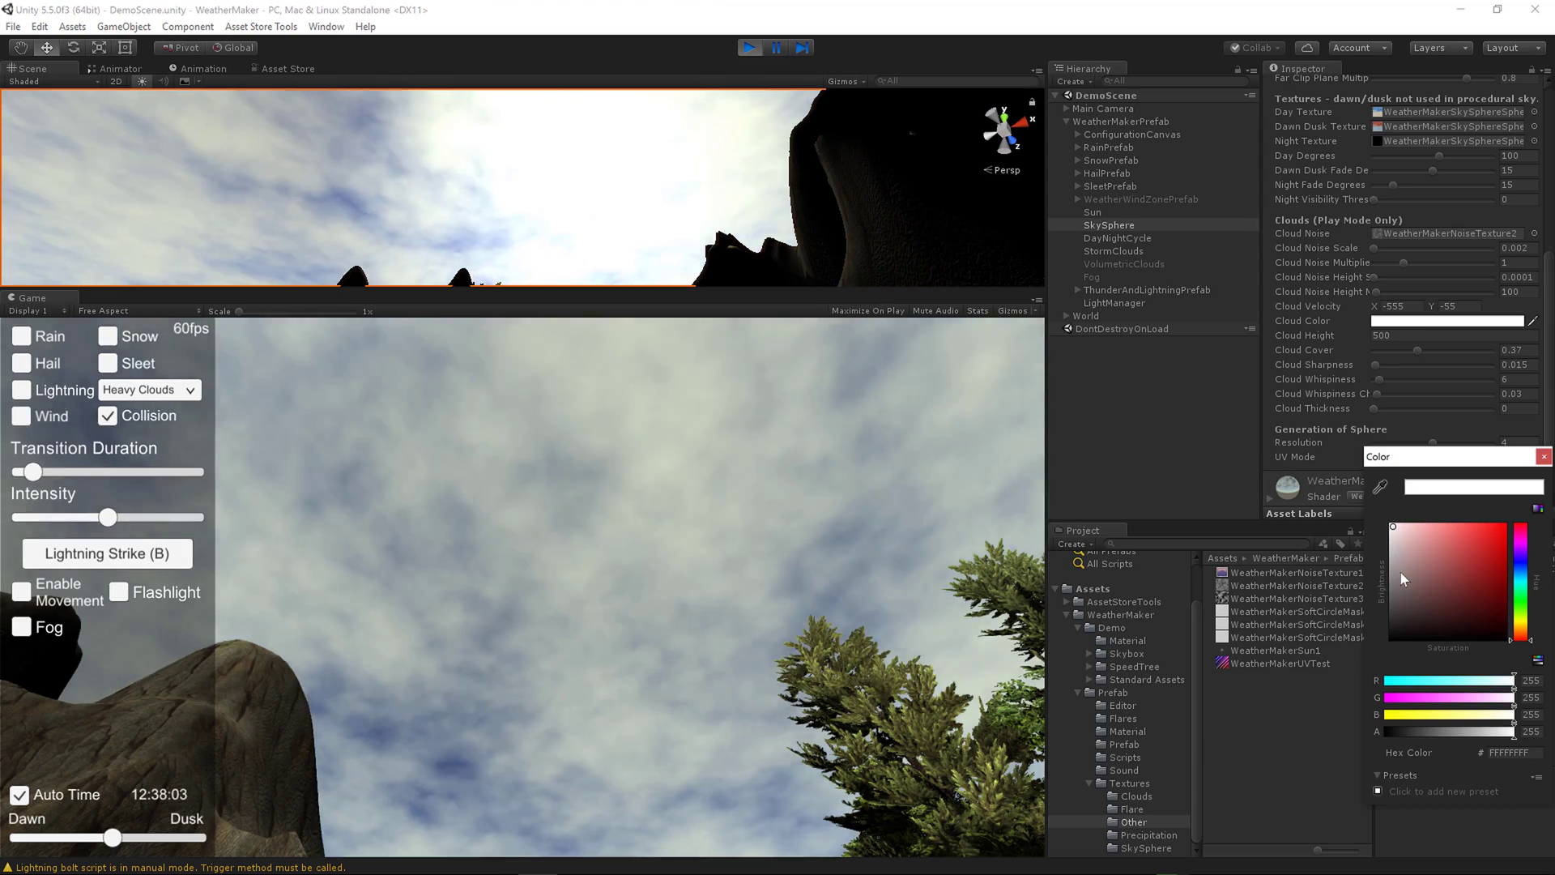
pyautogui.moveTo(1401, 574); pyautogui.dragTo(1354, 499)
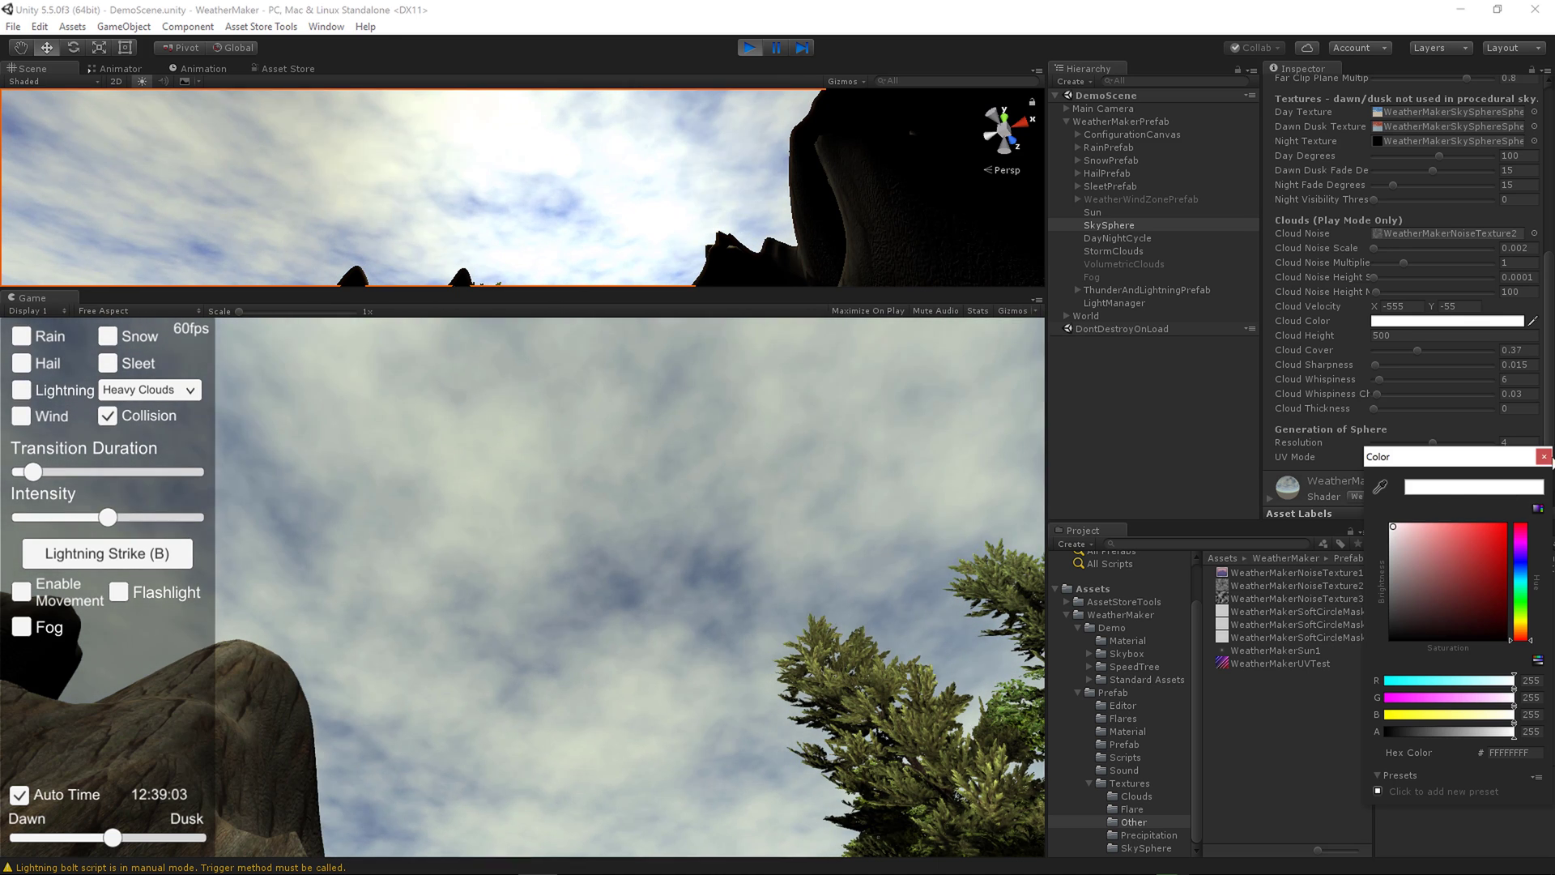
pyautogui.click(1544, 456)
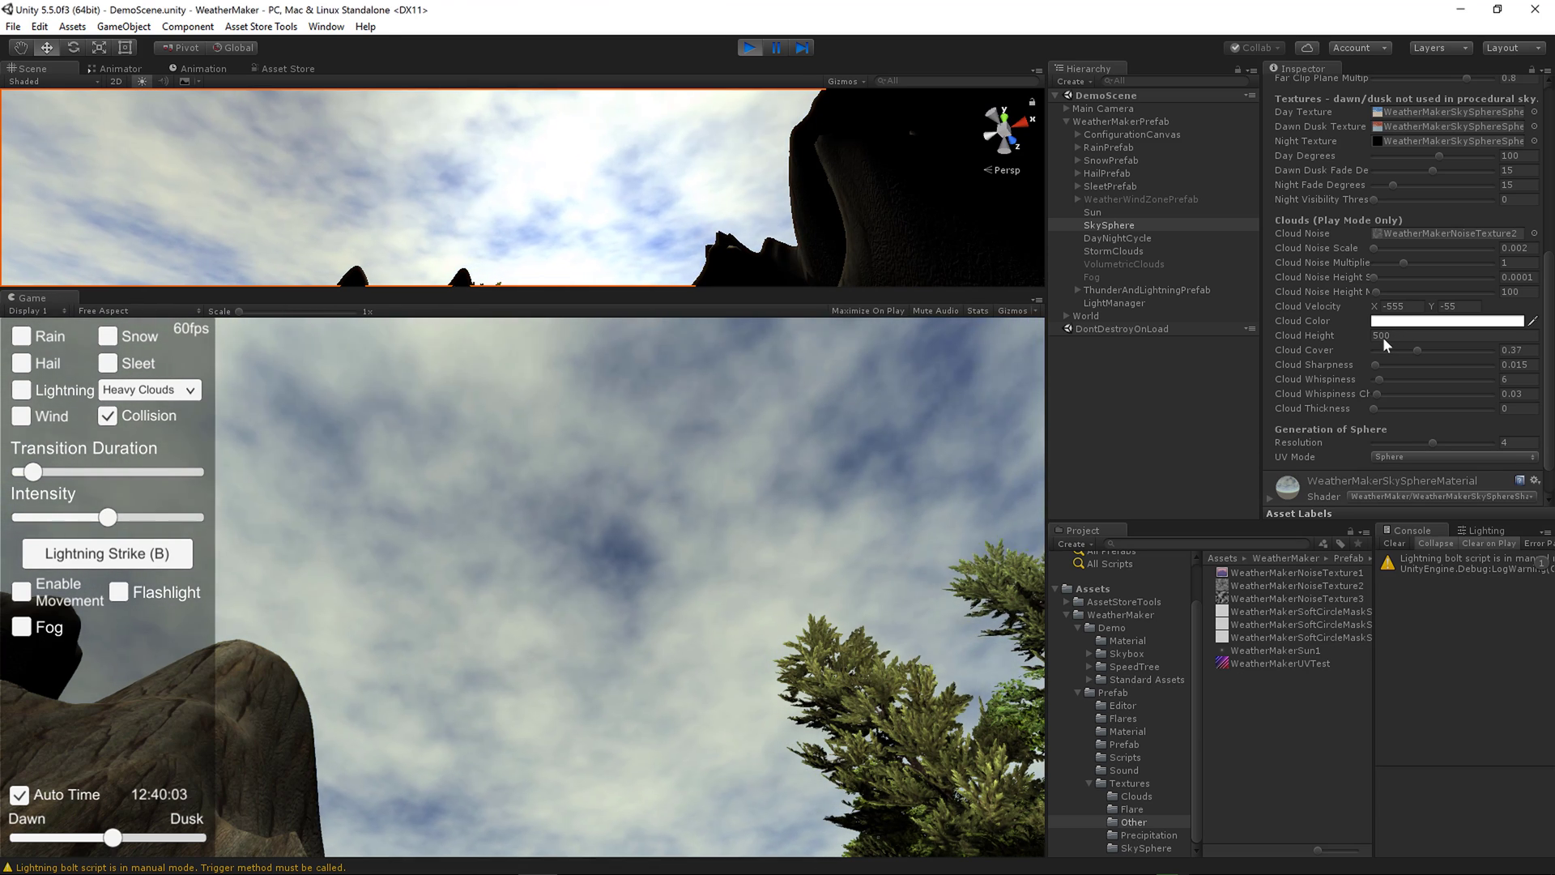
pyautogui.write('1')
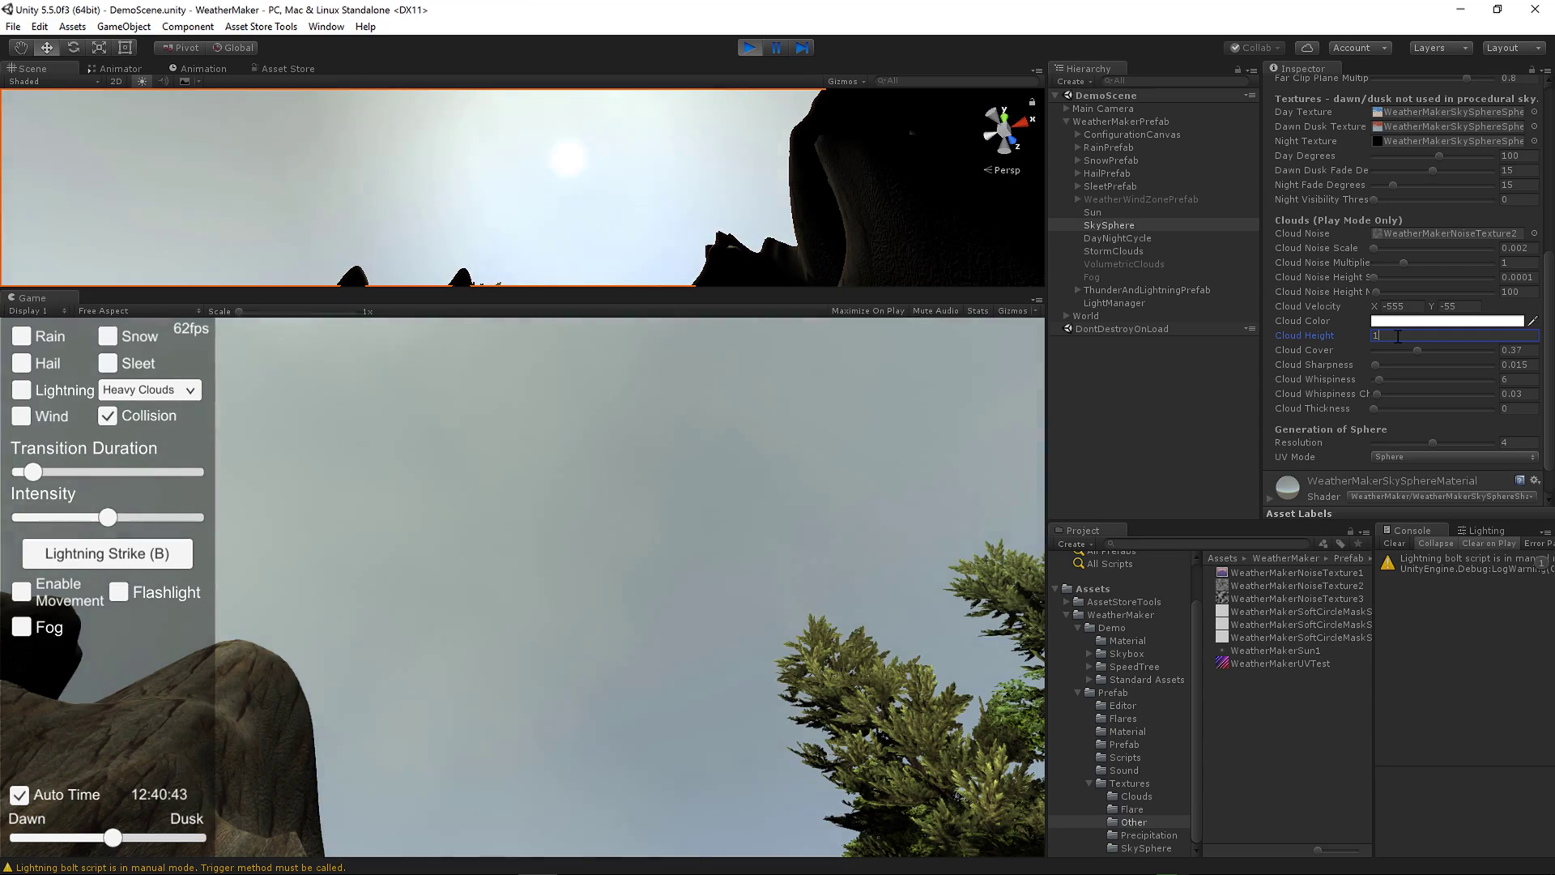
pyautogui.write('000')
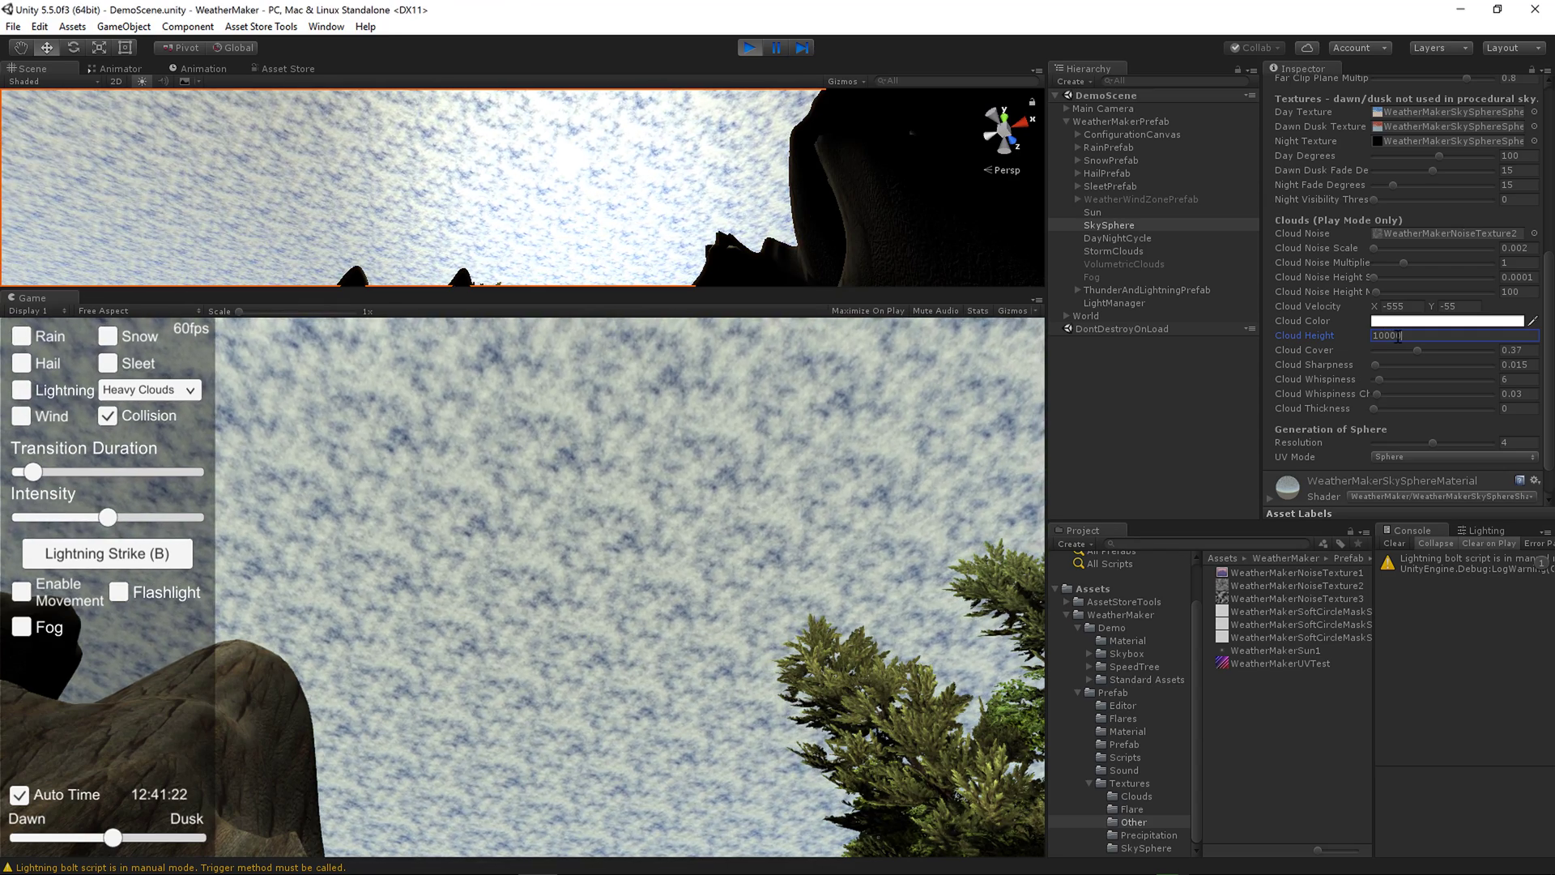
pyautogui.press('BackSpace')
pyautogui.press('BackSpace')
pyautogui.press('BackSpace')
pyautogui.press('BackSpace')
pyautogui.write('500')
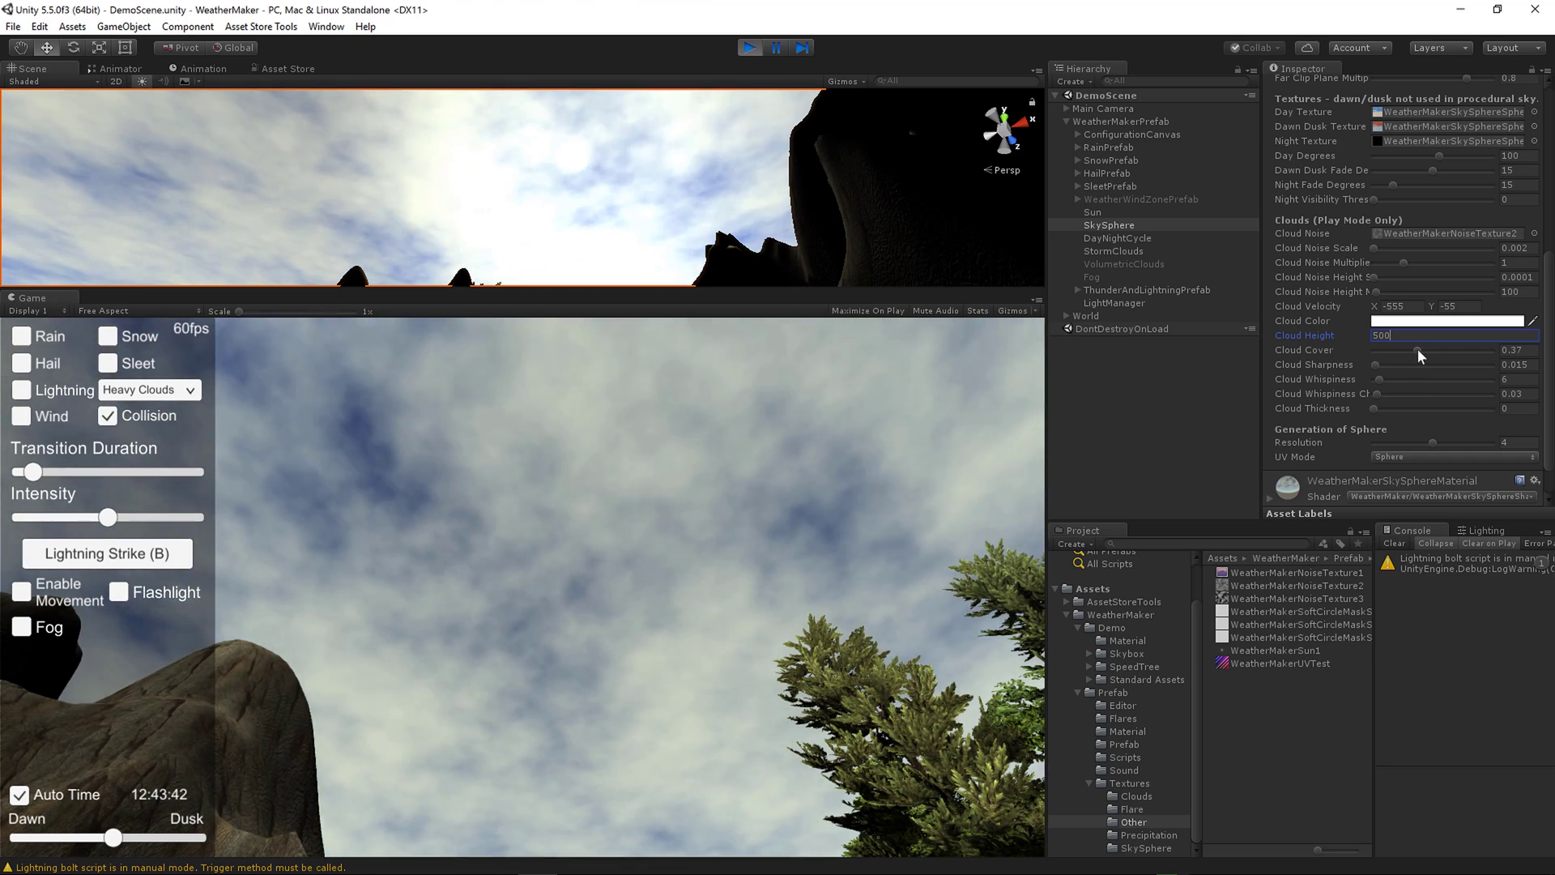
pyautogui.moveTo(1416, 348)
pyautogui.mouseDown()
pyautogui.moveTo(1391, 347)
pyautogui.moveTo(1430, 347)
pyautogui.moveTo(1398, 346)
pyautogui.moveTo(1417, 348)
pyautogui.mouseUp()
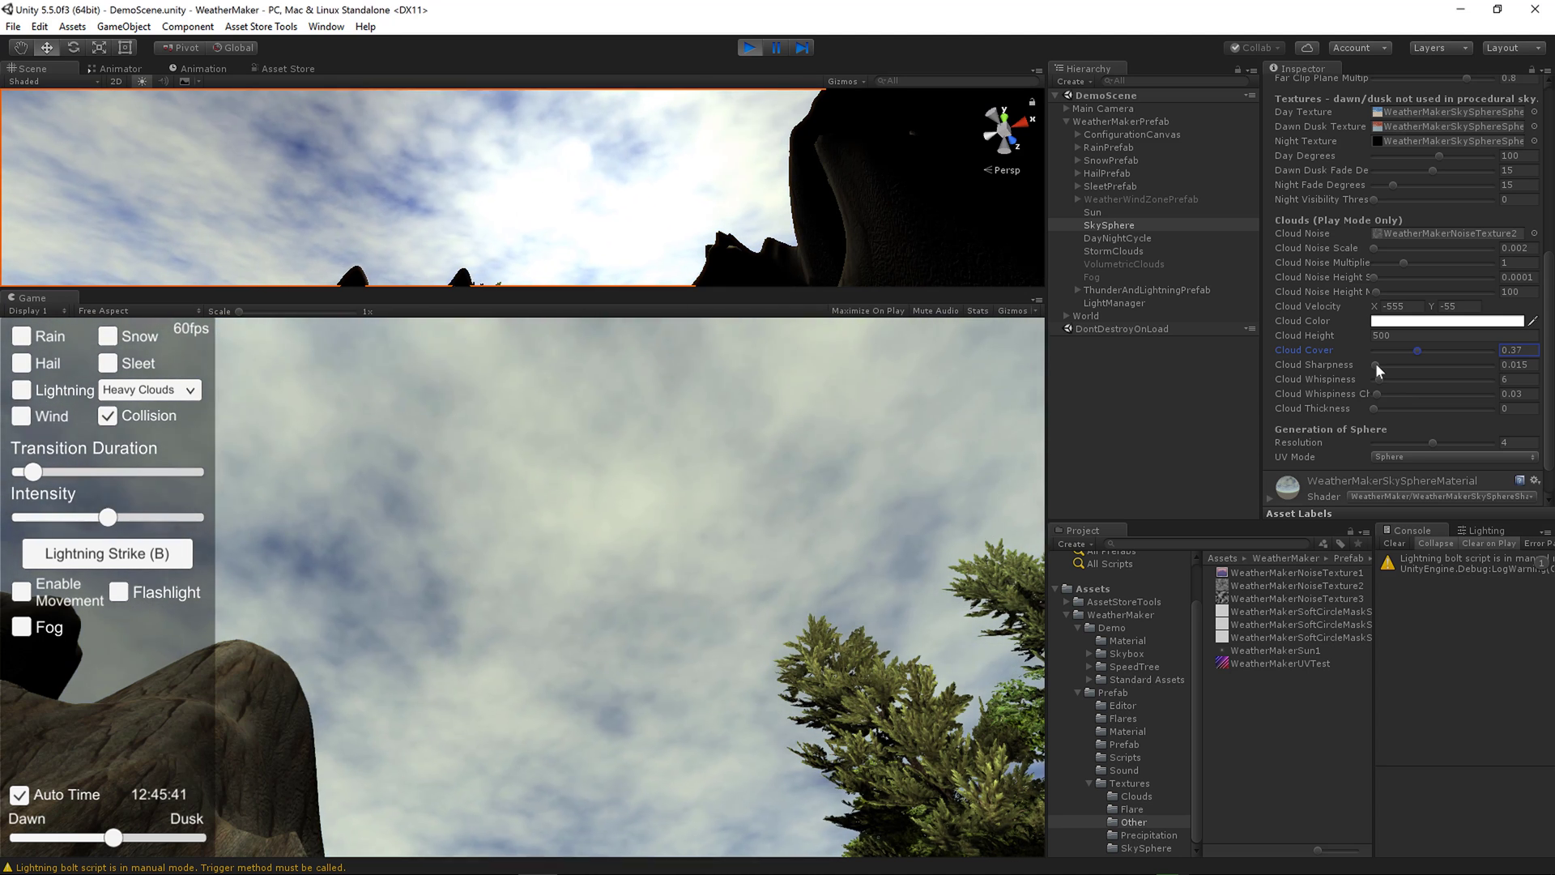
pyautogui.moveTo(1375, 363); pyautogui.dragTo(1407, 363)
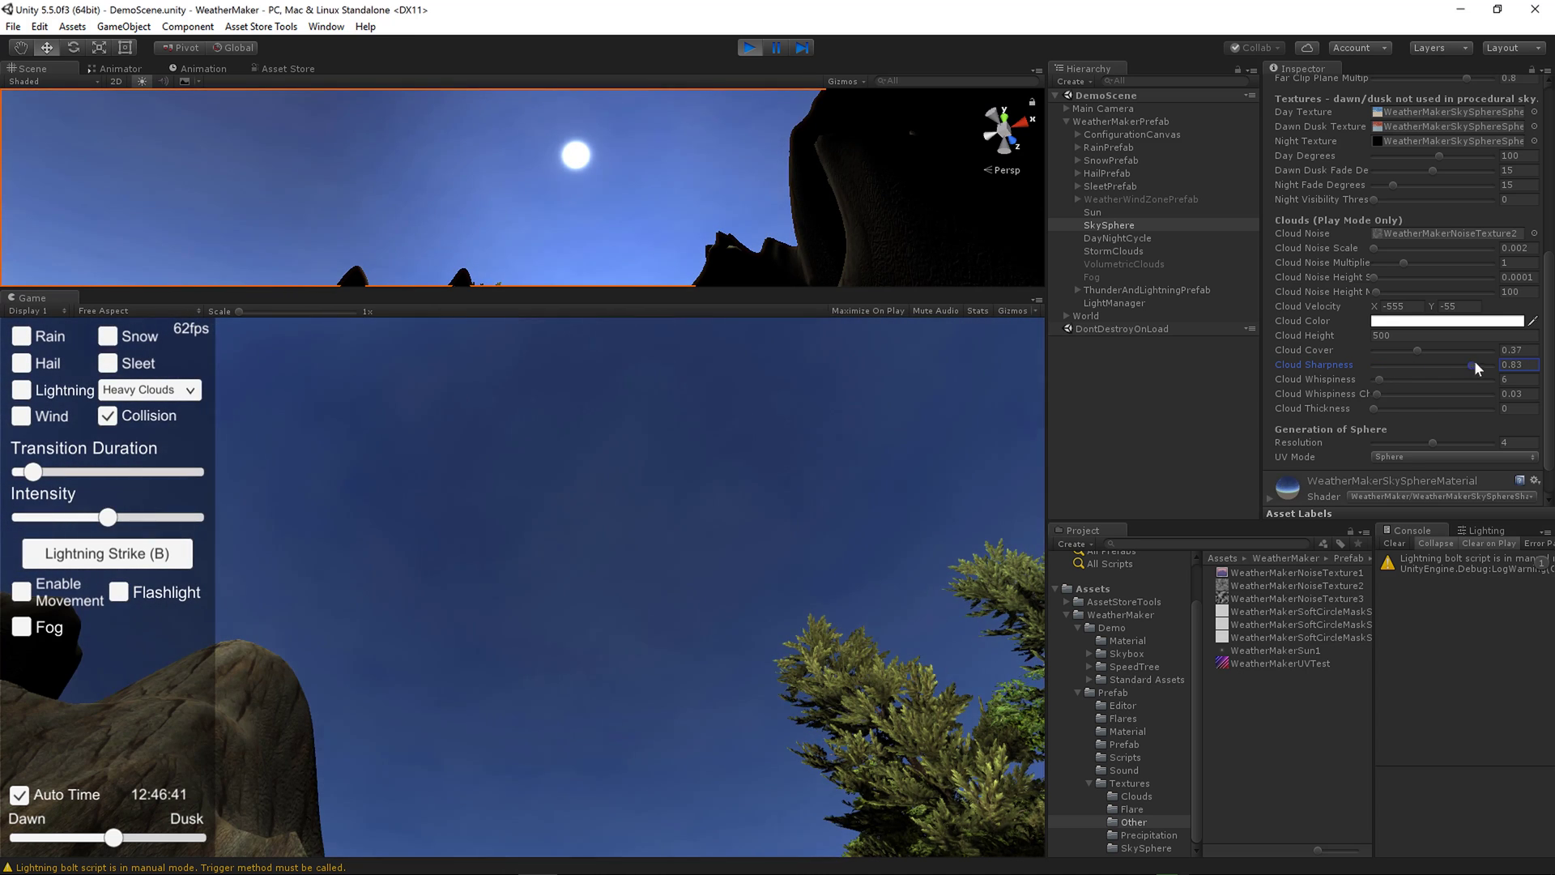
pyautogui.moveTo(1473, 365); pyautogui.dragTo(1359, 365)
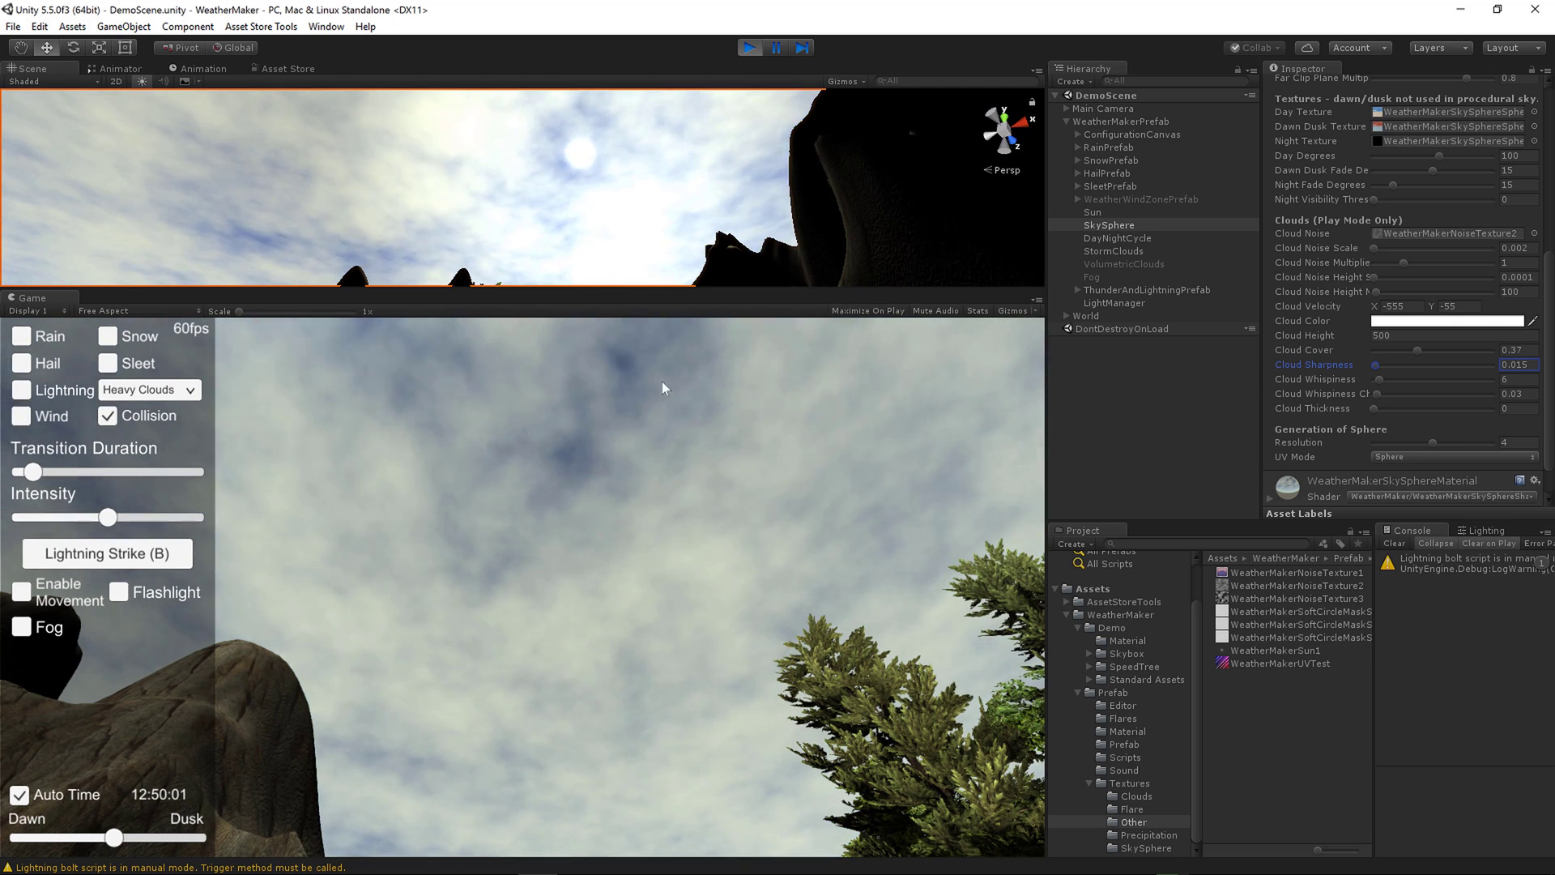
pyautogui.click(1396, 306)
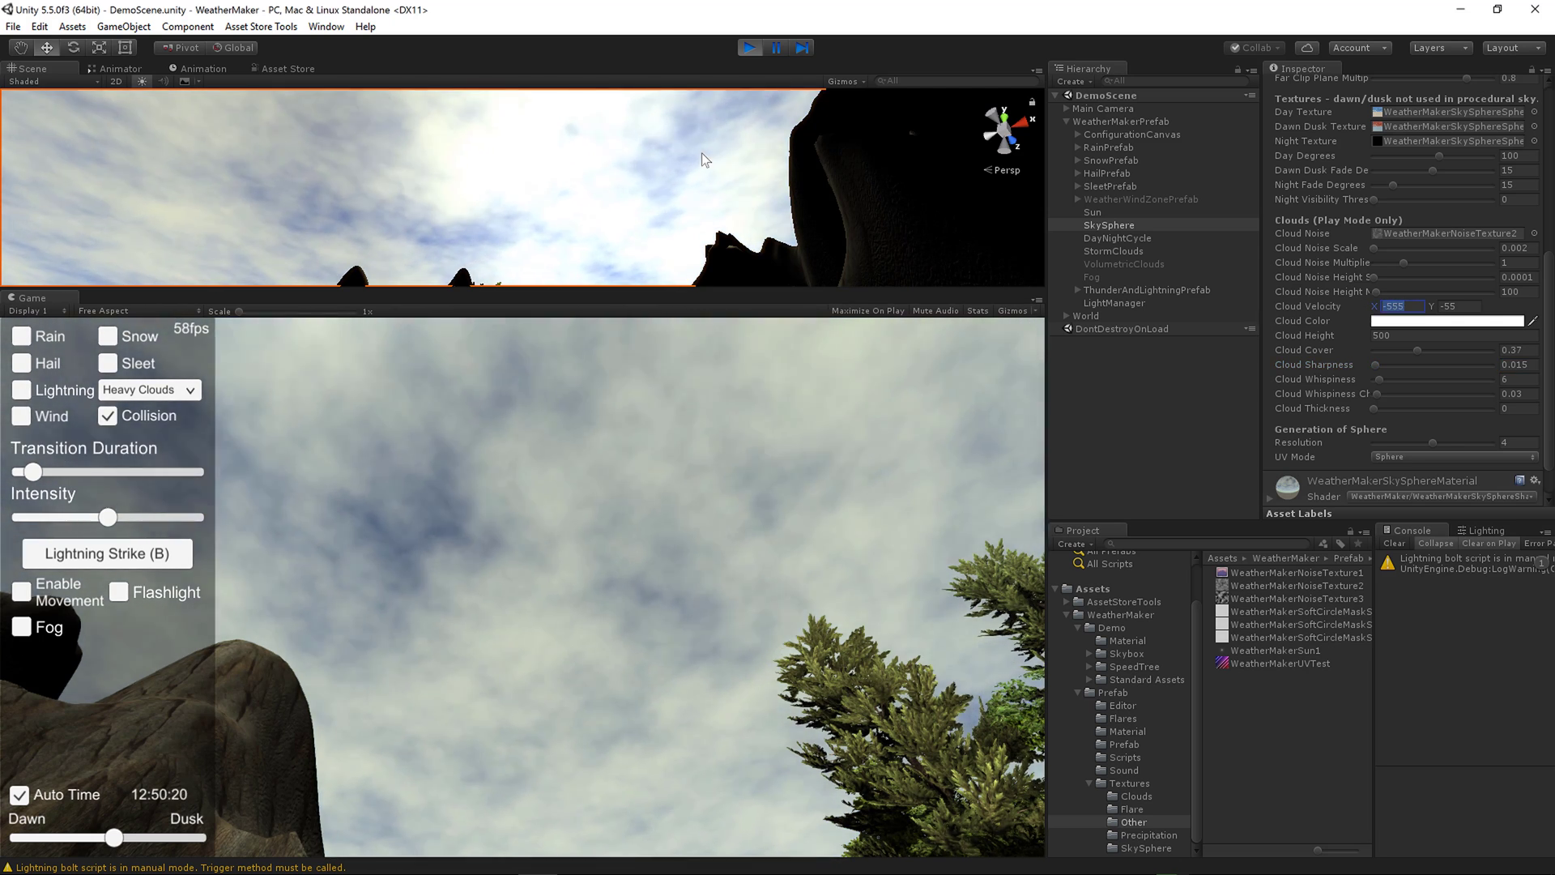
pyautogui.write('-100')
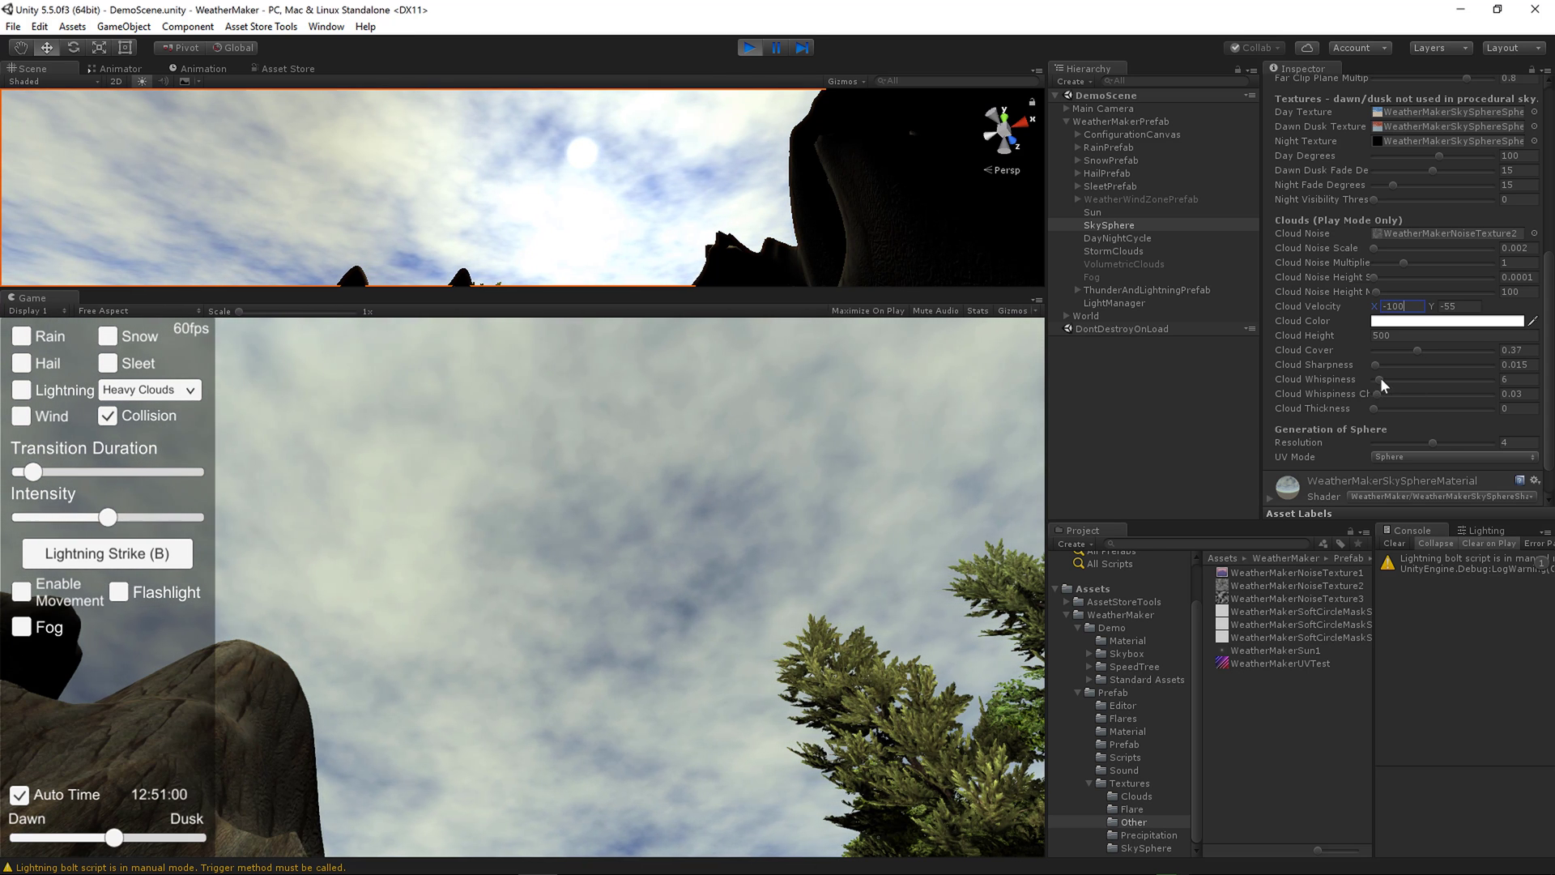
pyautogui.moveTo(1378, 377)
pyautogui.mouseDown()
pyautogui.moveTo(1413, 377)
pyautogui.moveTo(1394, 377)
pyautogui.mouseUp()
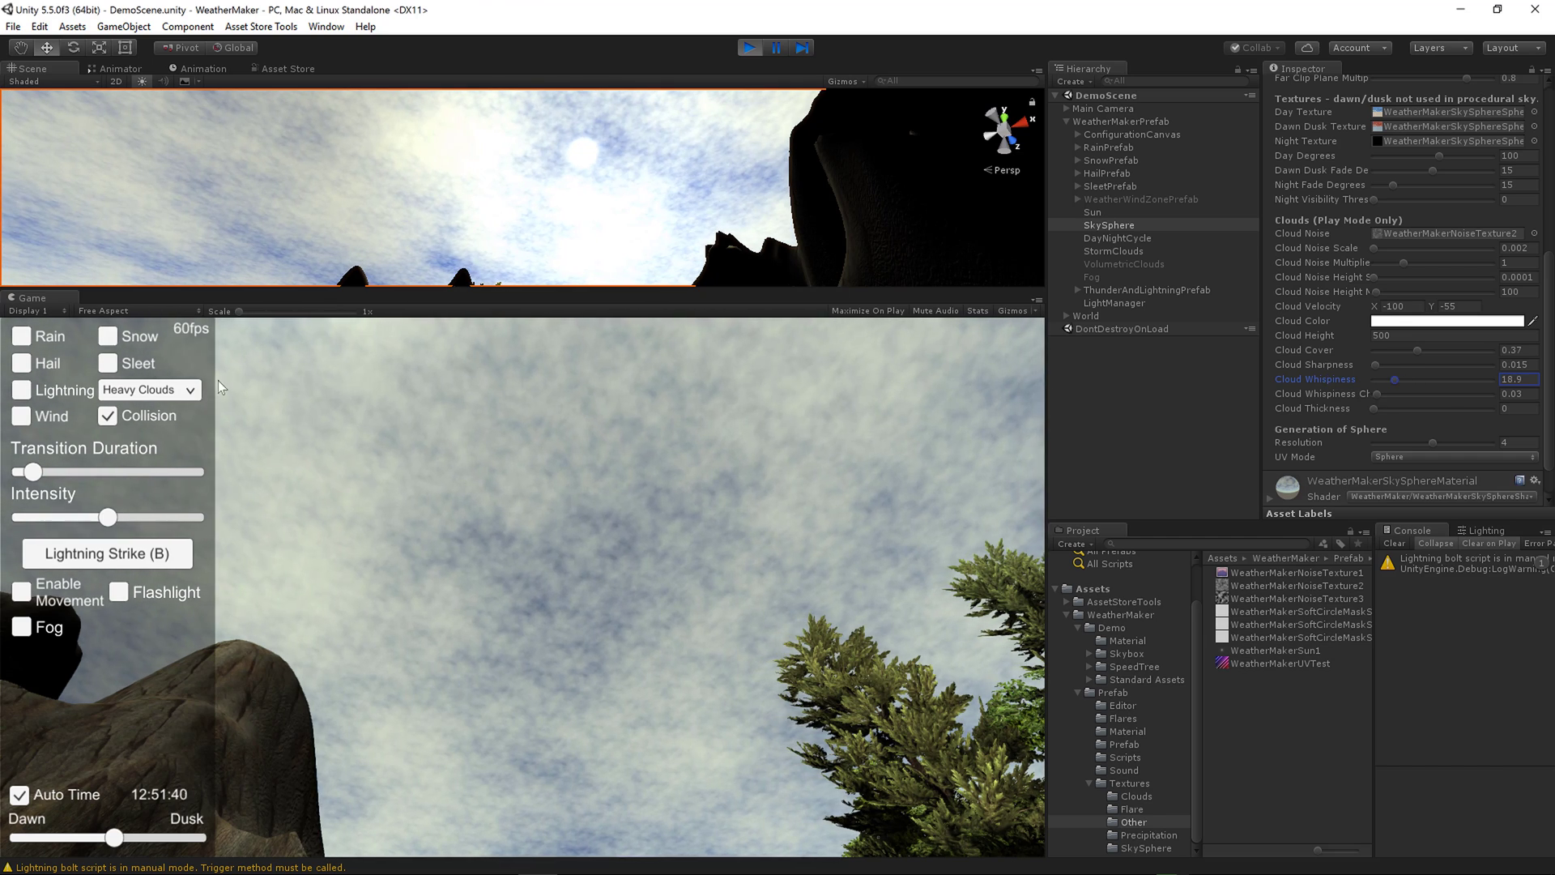
pyautogui.click(186, 389)
pyautogui.click(145, 458)
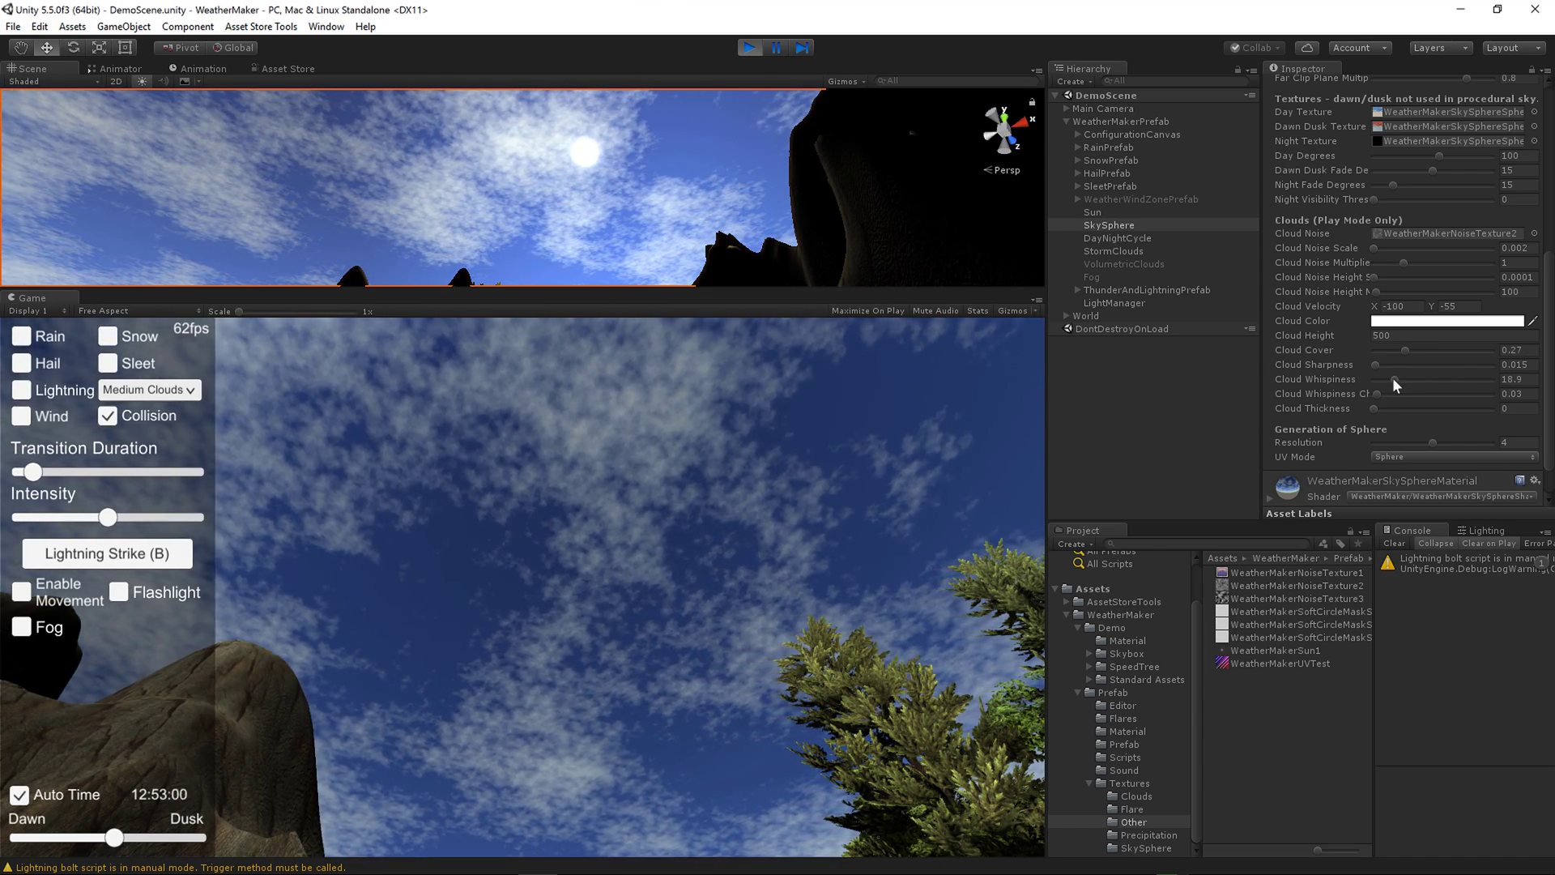
pyautogui.moveTo(1392, 378); pyautogui.dragTo(1368, 380)
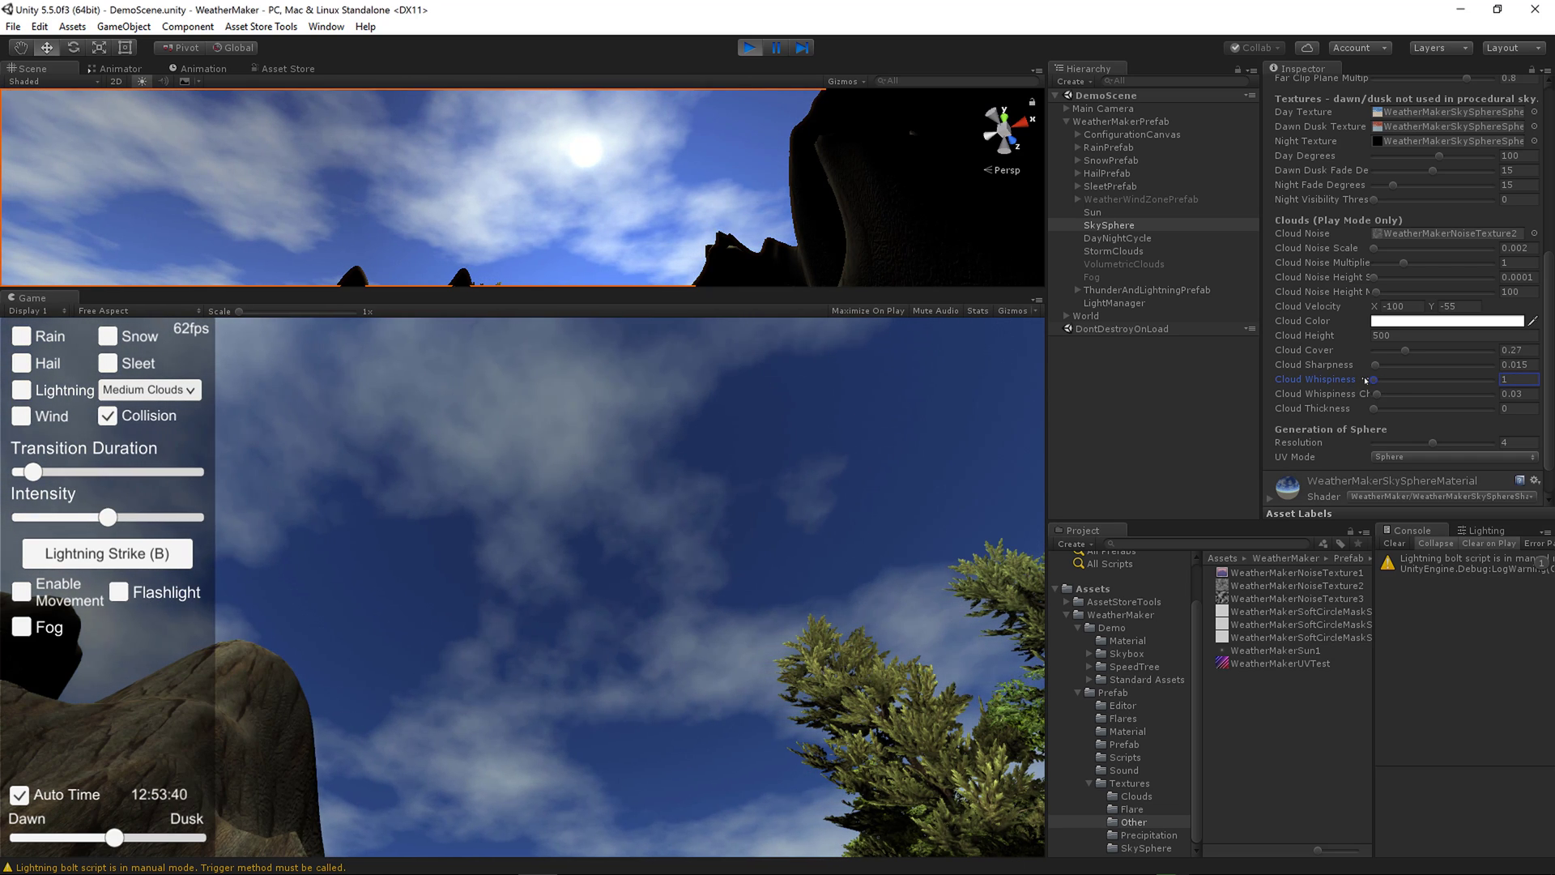
pyautogui.moveTo(1367, 380); pyautogui.dragTo(1386, 383)
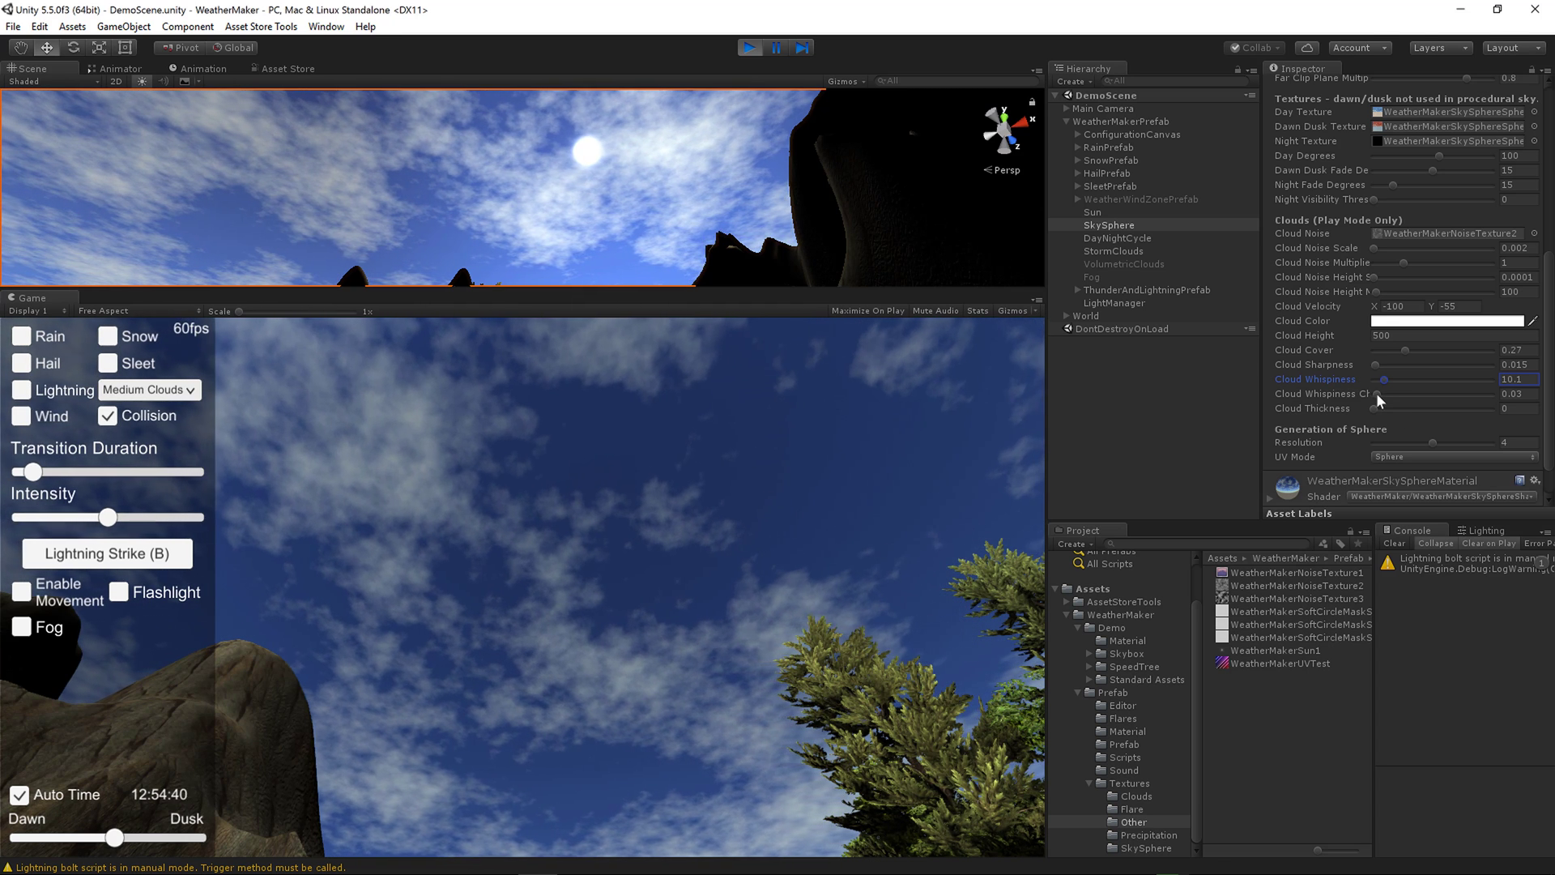
pyautogui.moveTo(1377, 393); pyautogui.dragTo(1380, 394)
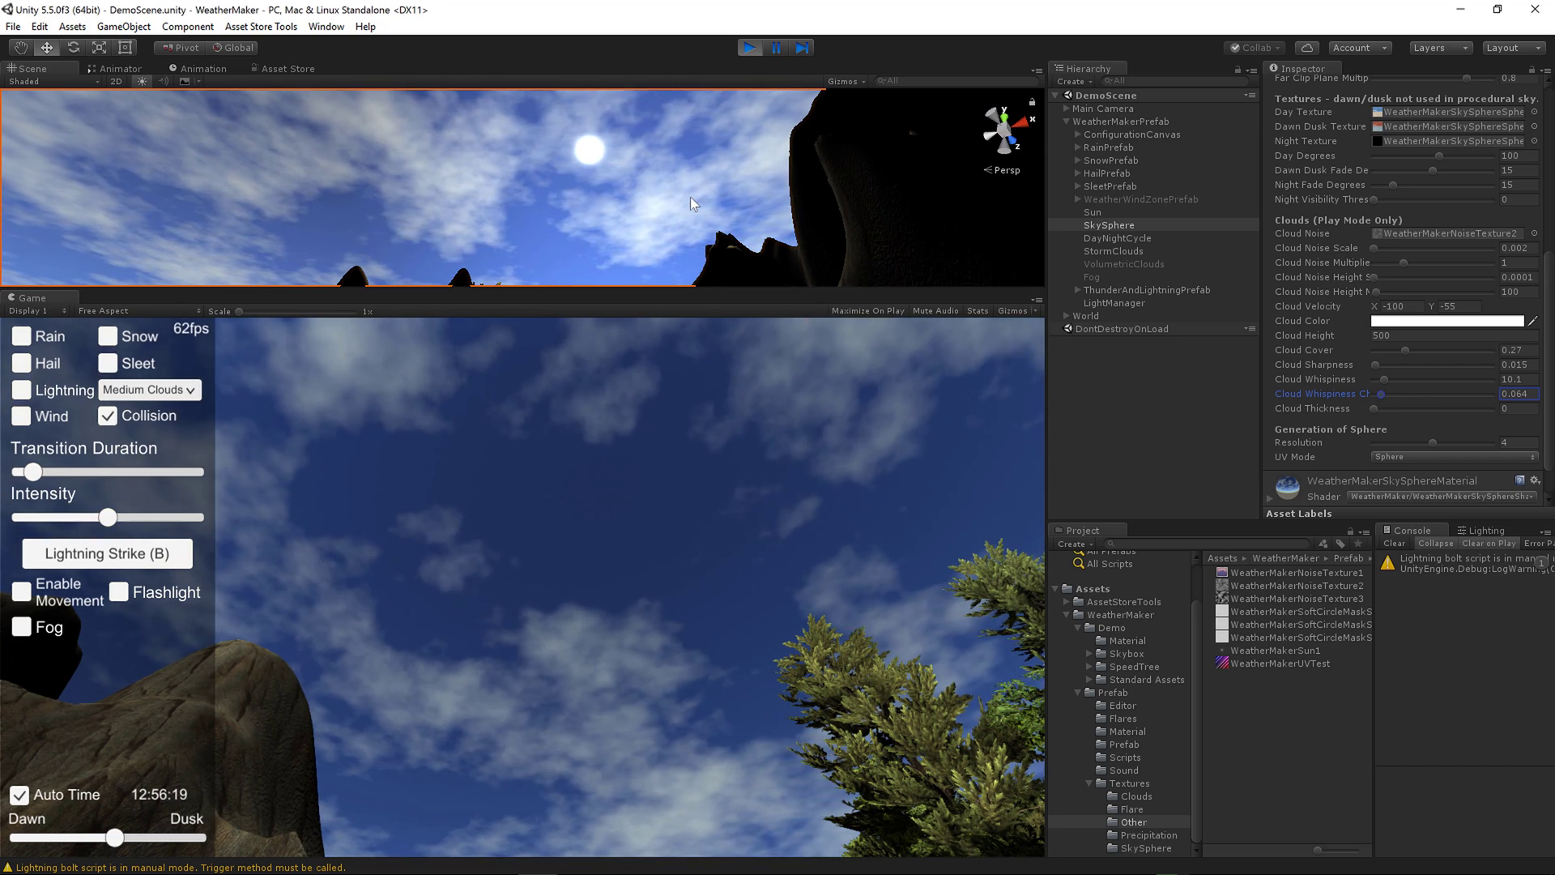
pyautogui.moveTo(1379, 393); pyautogui.dragTo(1377, 392)
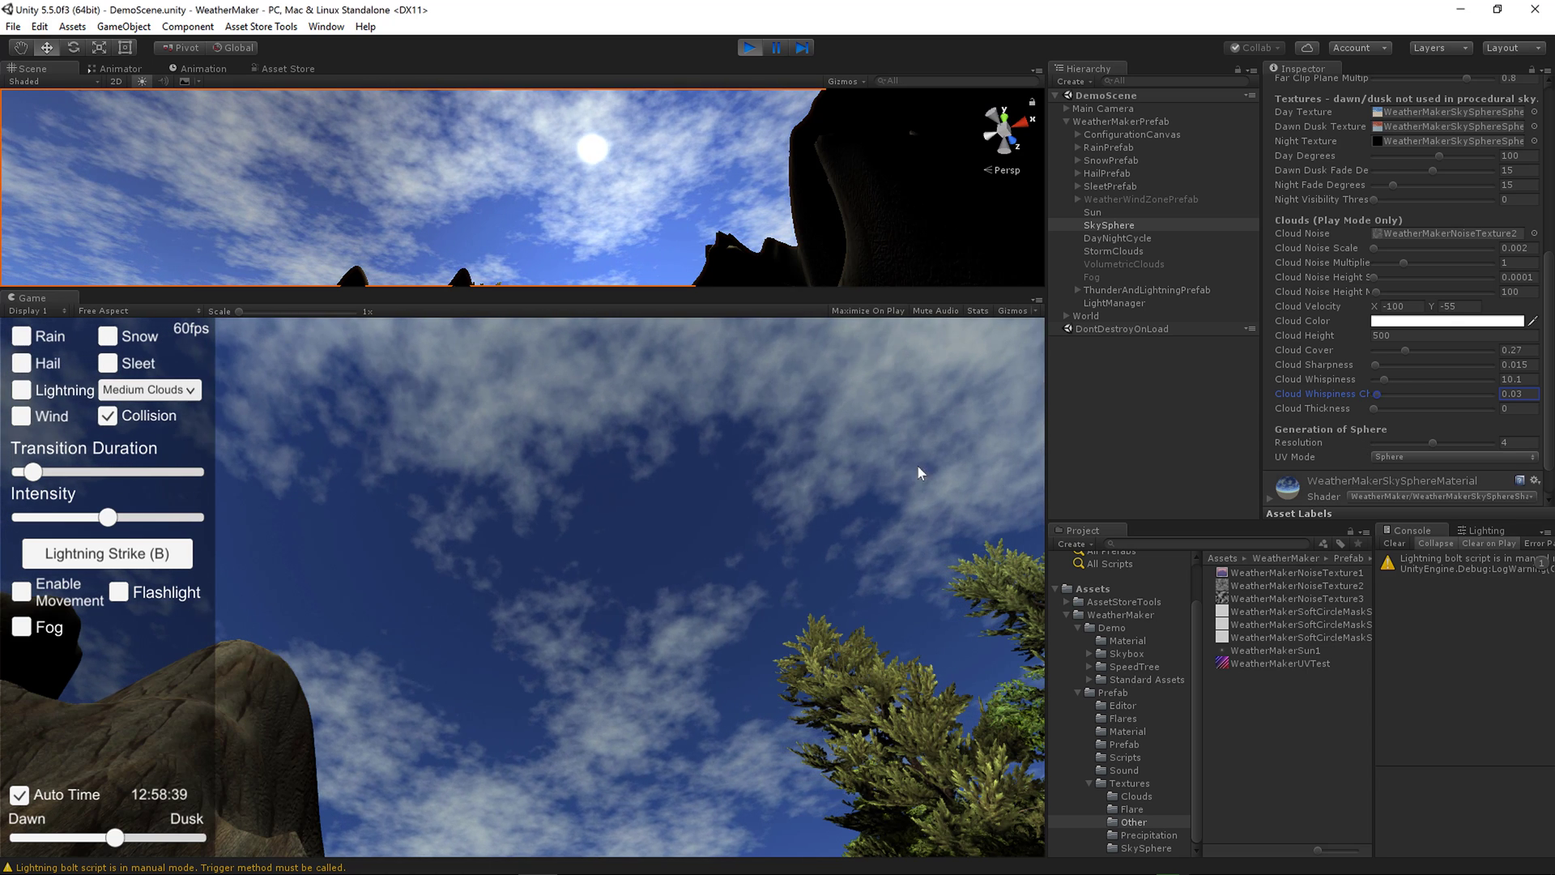
# Switch the demo to Heavy clouds and adjust the Cloud Thickness slider in the Inspector
pyautogui.click(150, 390)
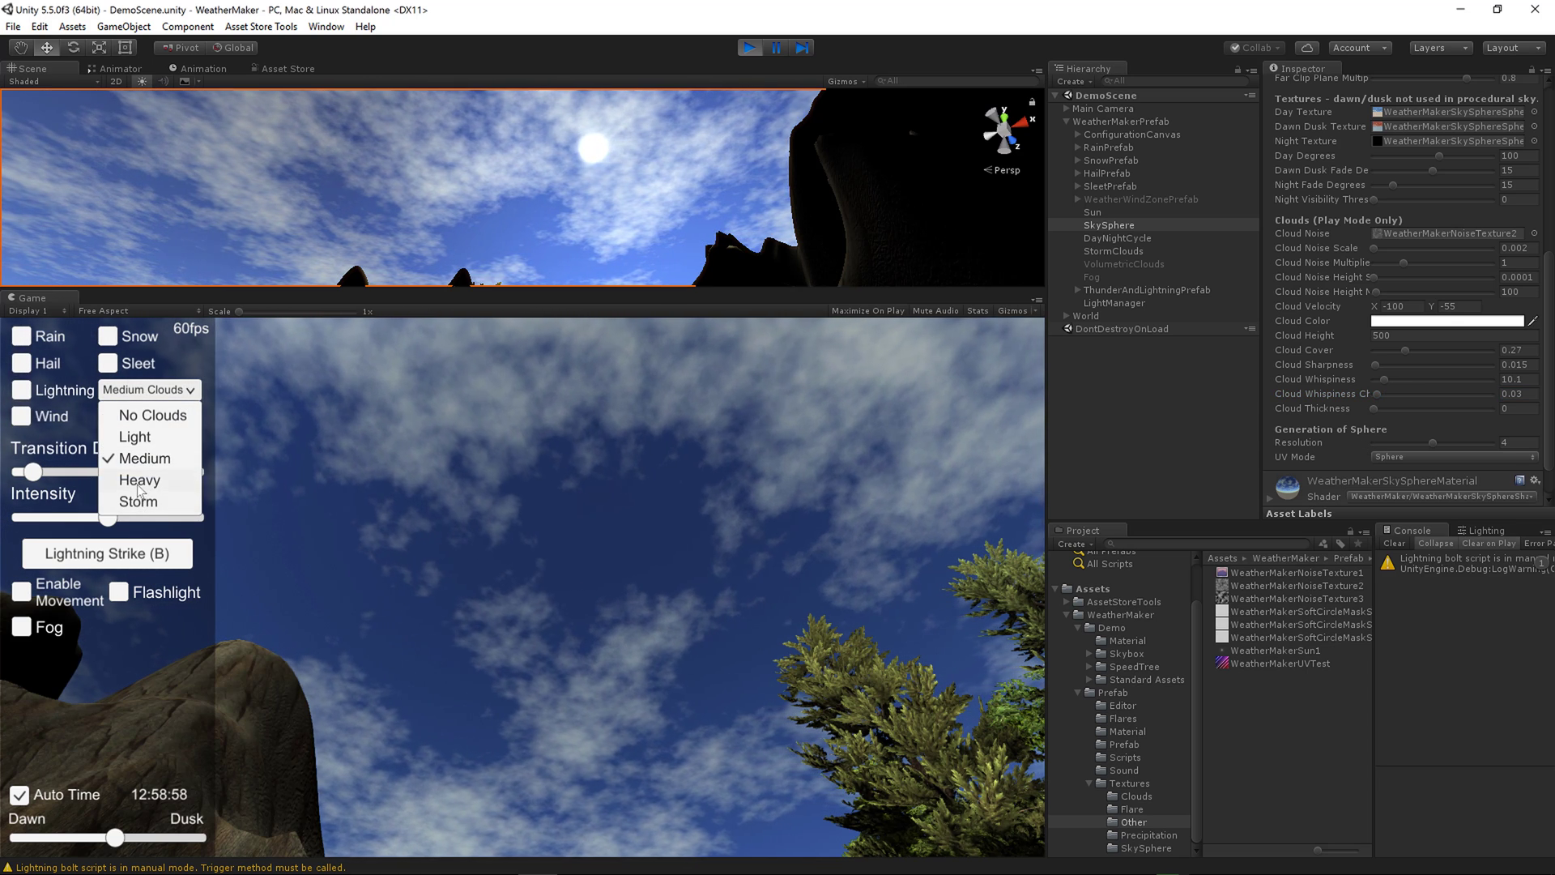
pyautogui.click(138, 483)
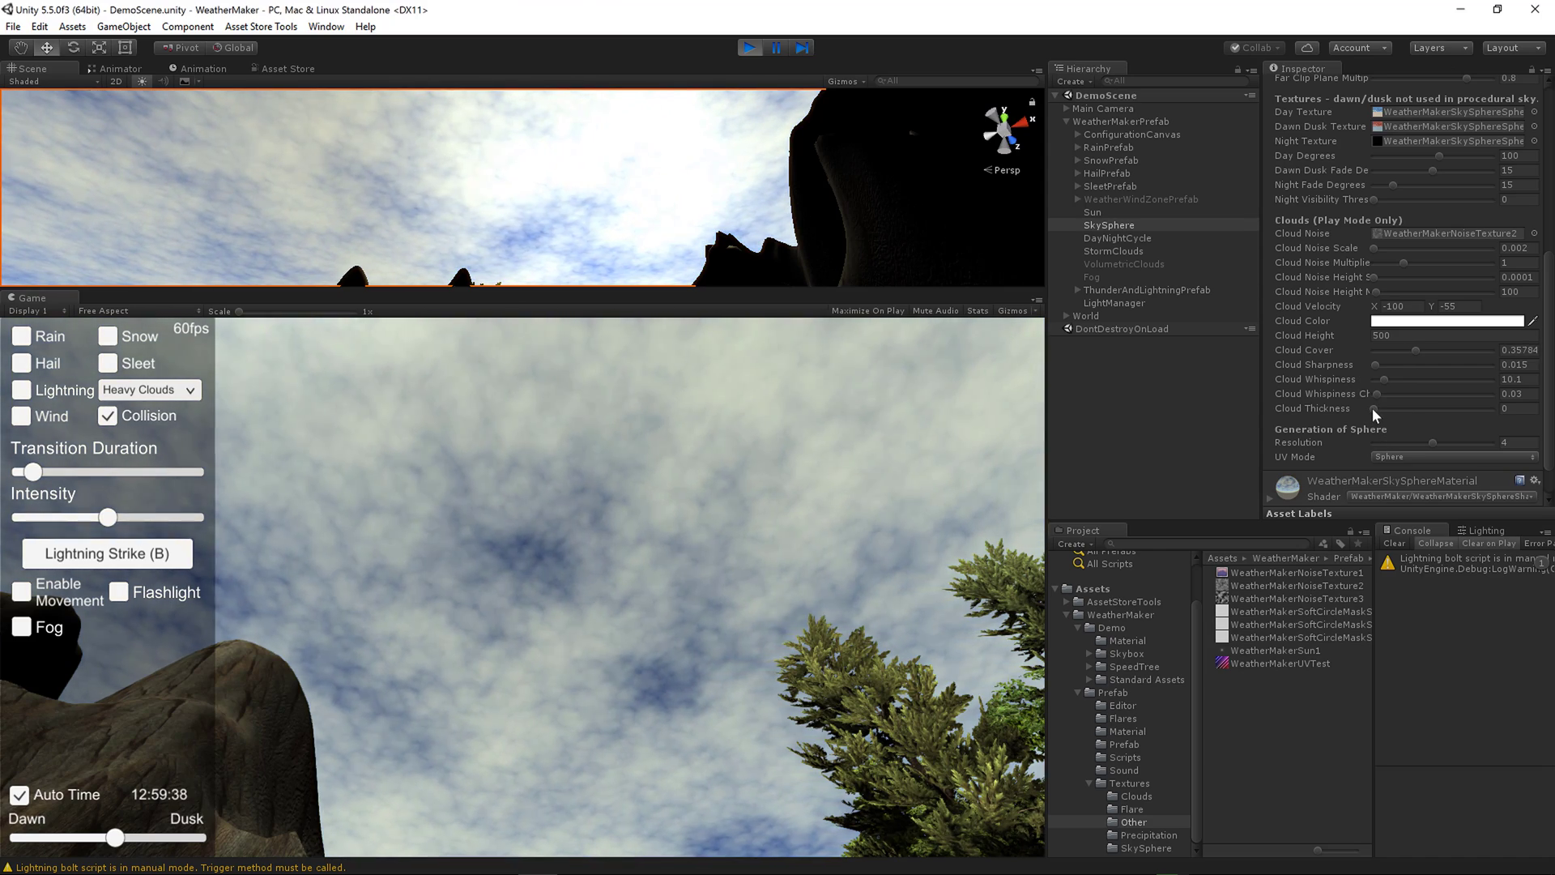
pyautogui.moveTo(1372, 409)
pyautogui.mouseDown()
pyautogui.moveTo(1525, 412)
pyautogui.moveTo(1365, 410)
pyautogui.mouseUp()
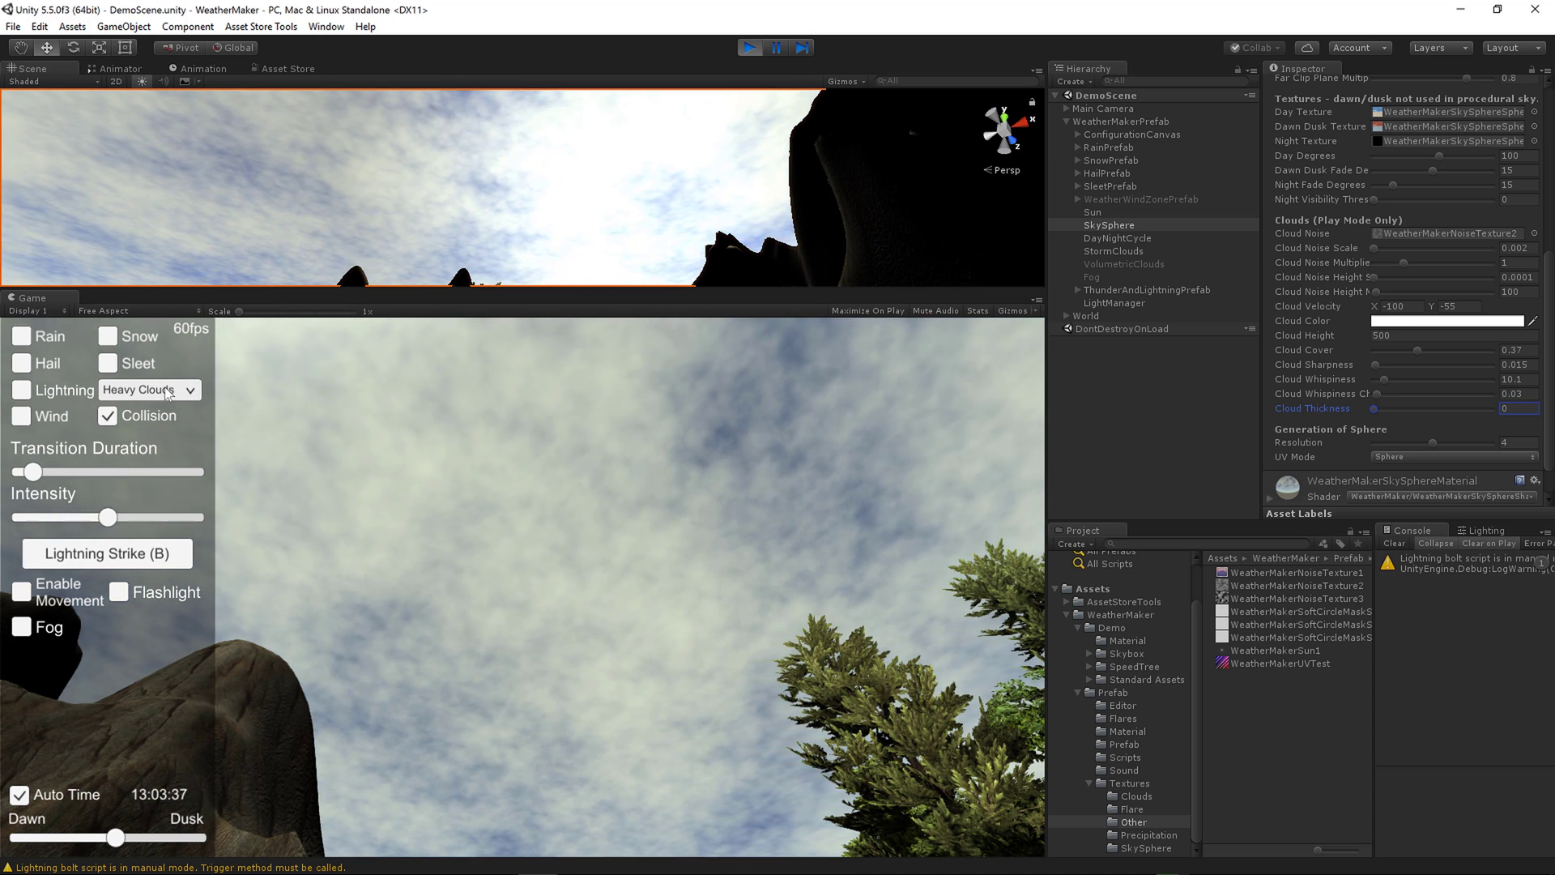
# Enable camera movement and fly forward past the trees and cliffs into open sky
pyautogui.click(21, 591)
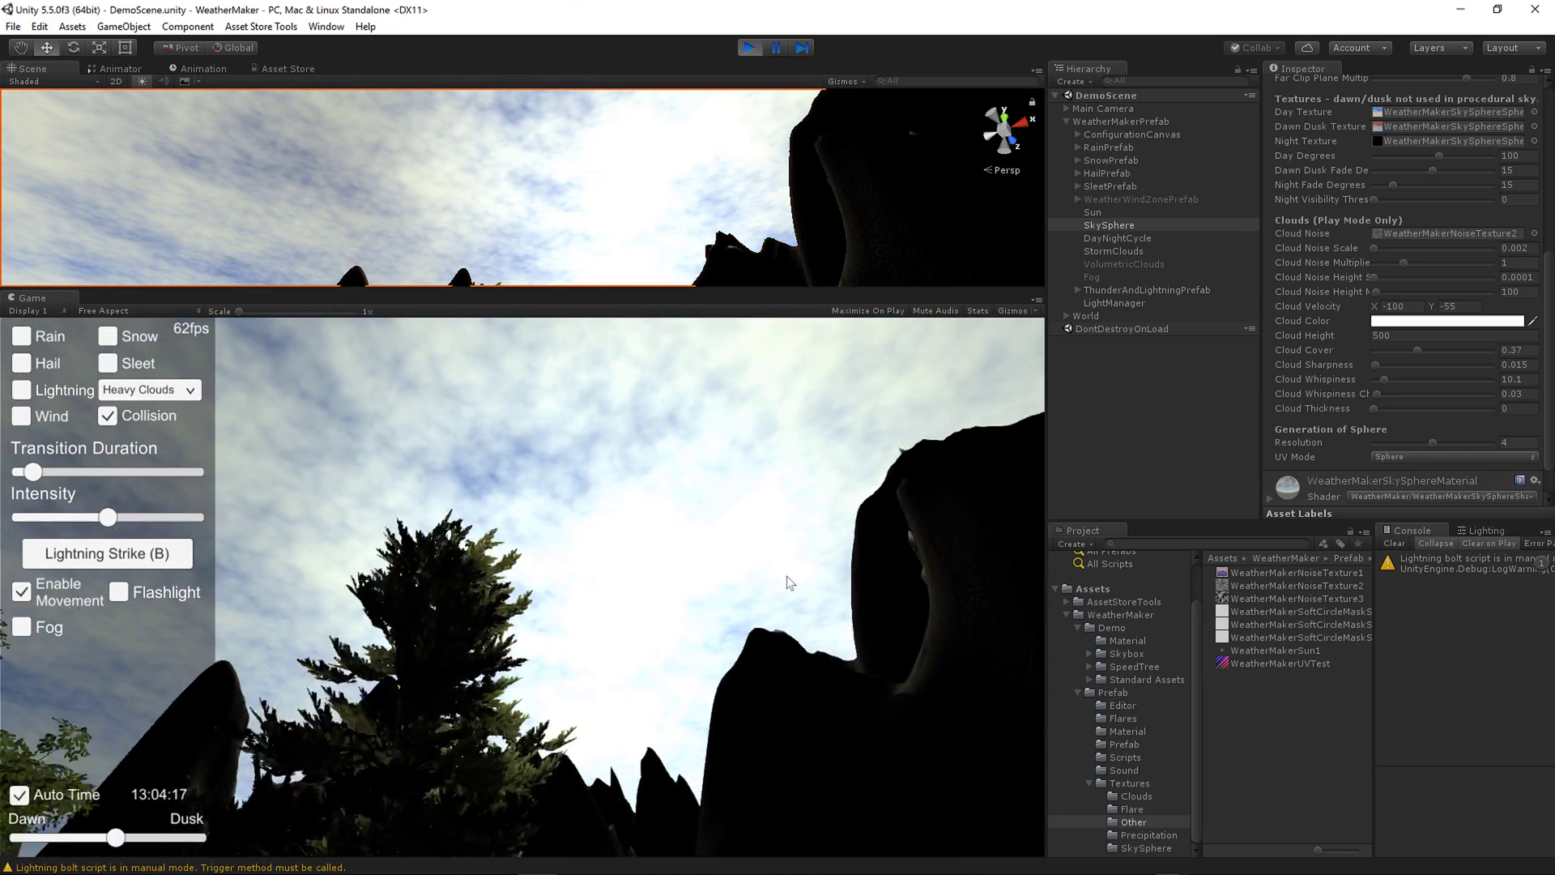
pyautogui.press('w')
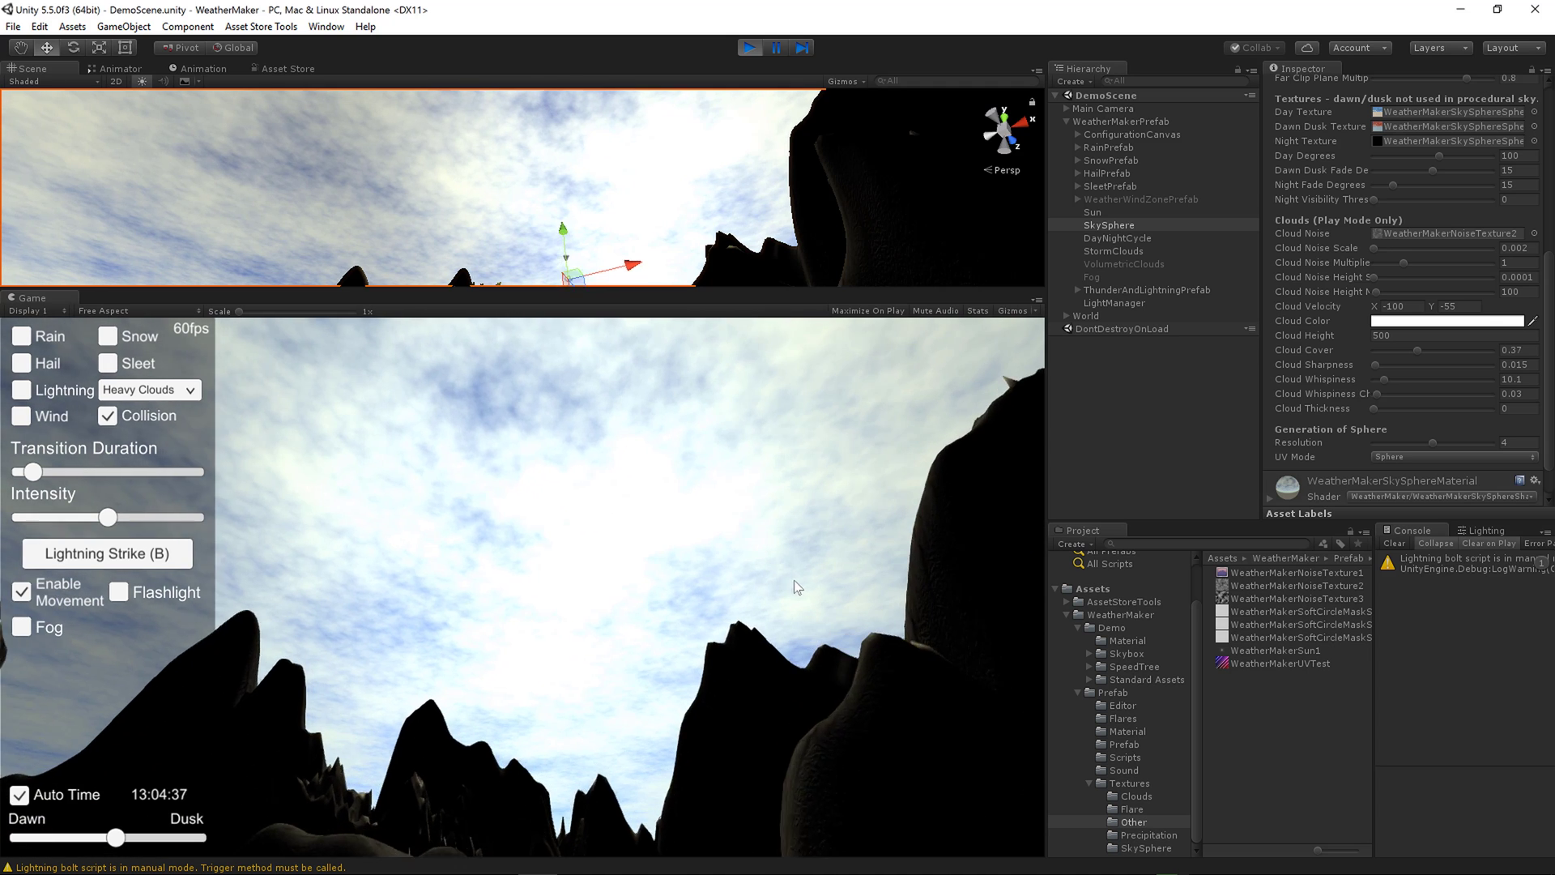
pyautogui.press('w')
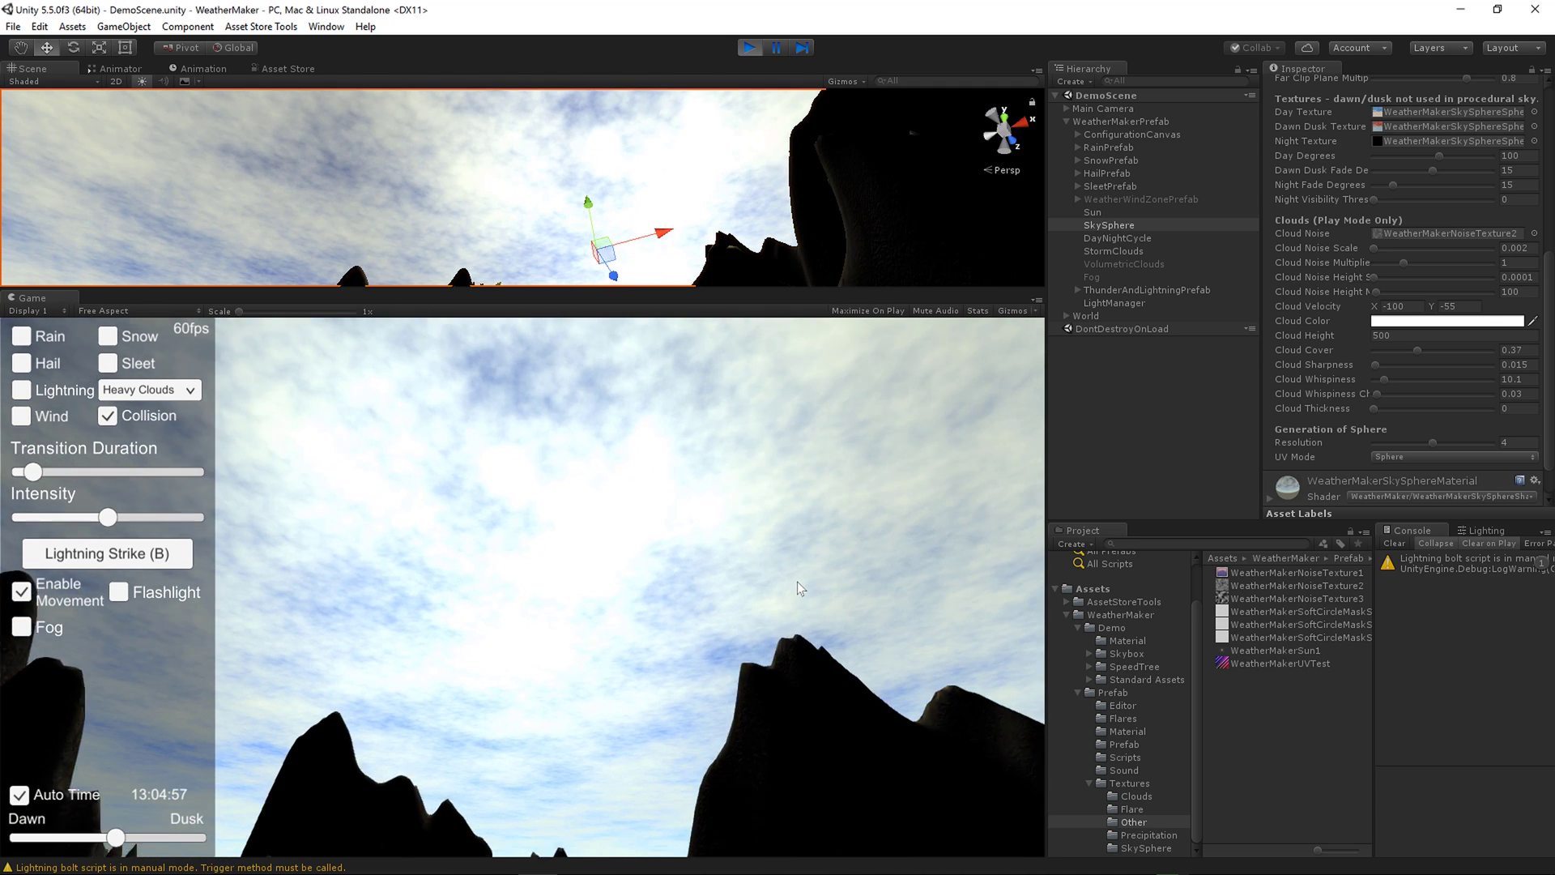
pyautogui.press('w')
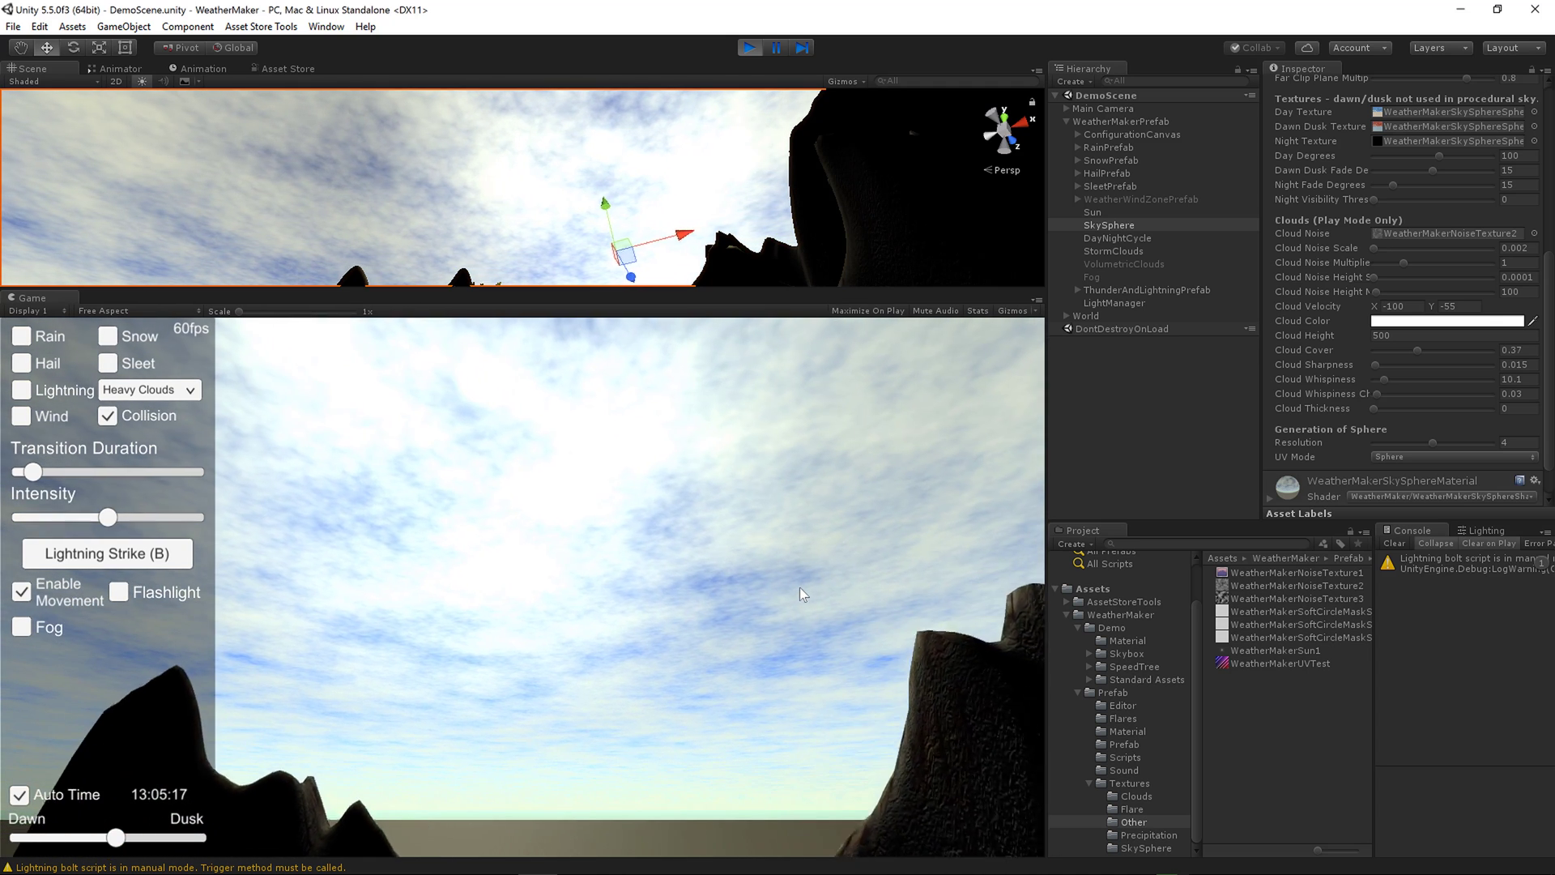
pyautogui.press('w')
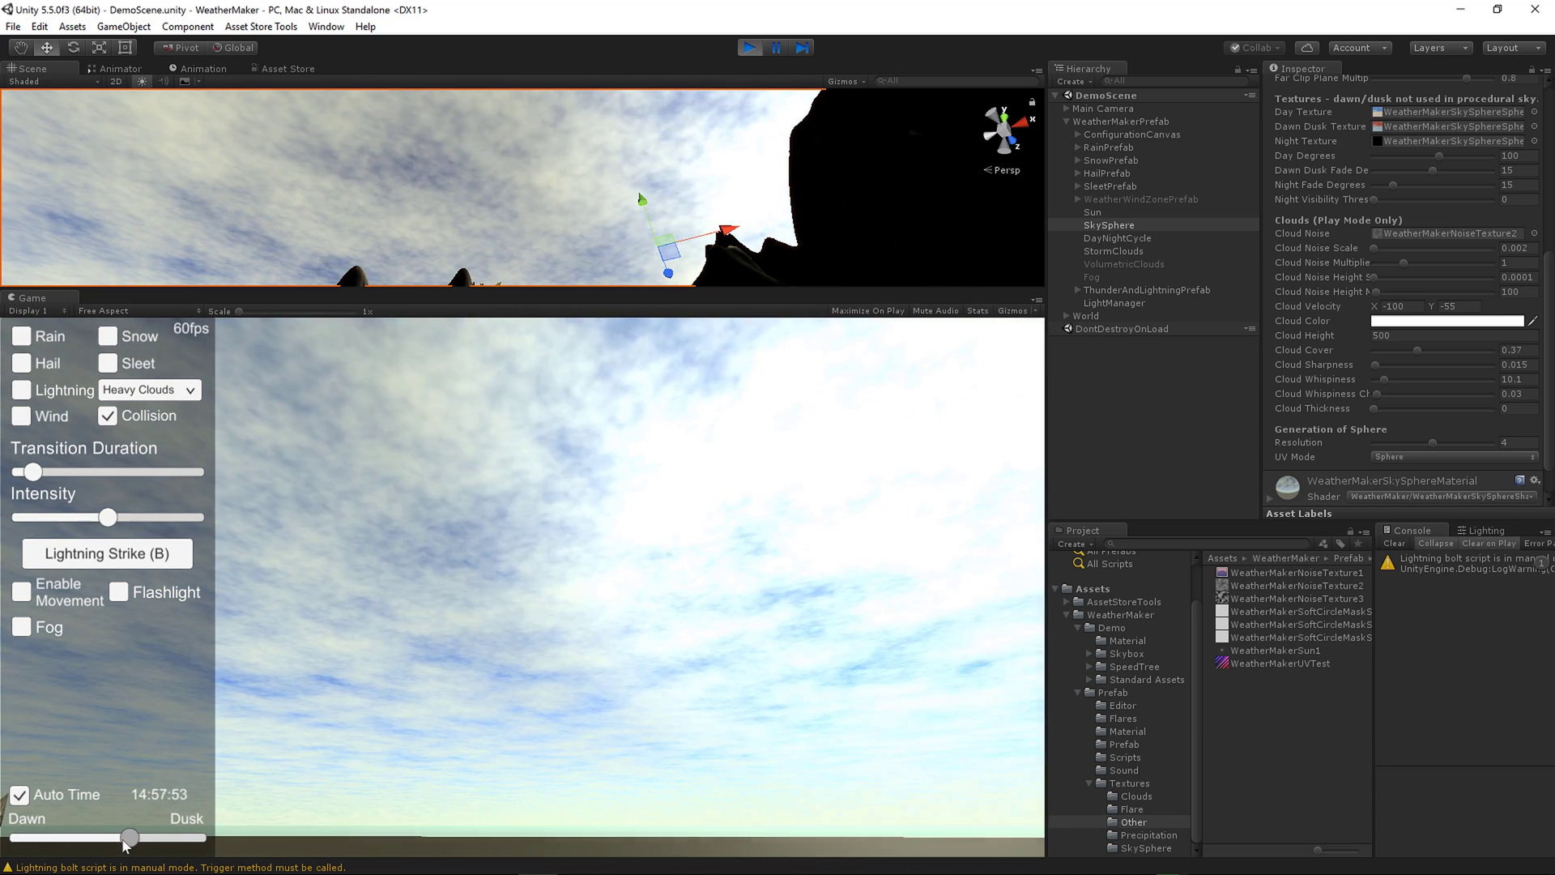
# Set the time of day to early dawn and face the camera toward the sunrise
pyautogui.moveTo(118, 838); pyautogui.dragTo(96, 838)
pyautogui.moveTo(485, 714); pyautogui.dragTo(223, 756, button='right')
pyautogui.moveTo(95, 838); pyautogui.dragTo(75, 839)
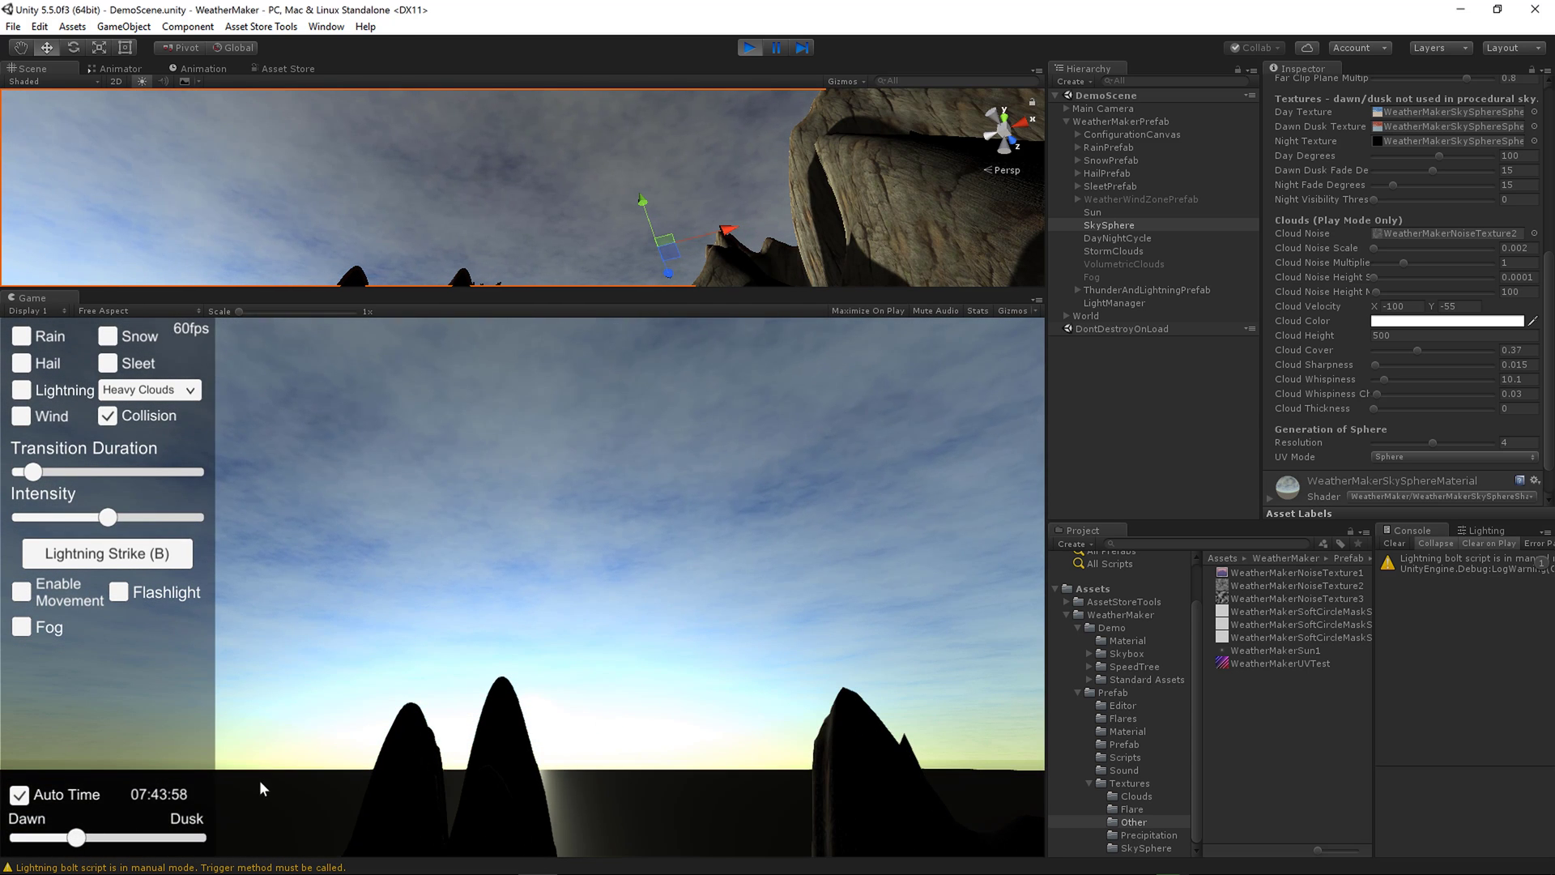
pyautogui.moveTo(304, 386); pyautogui.dragTo(601, 756, button='right')
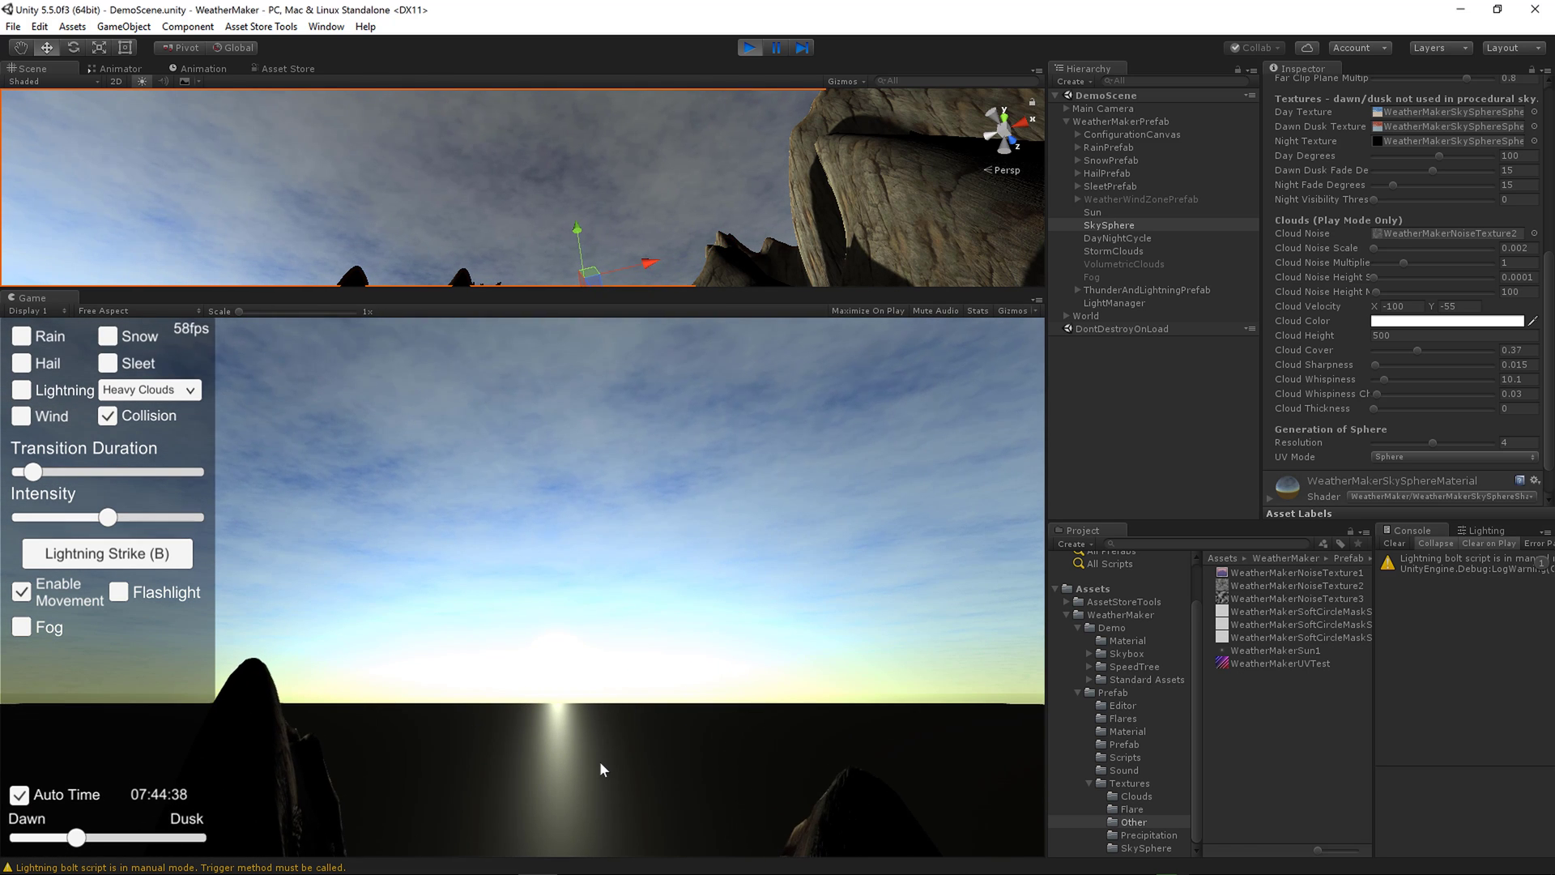
# Turn off camera movement and return the time of day to late morning, about 11:50
pyautogui.press('m')
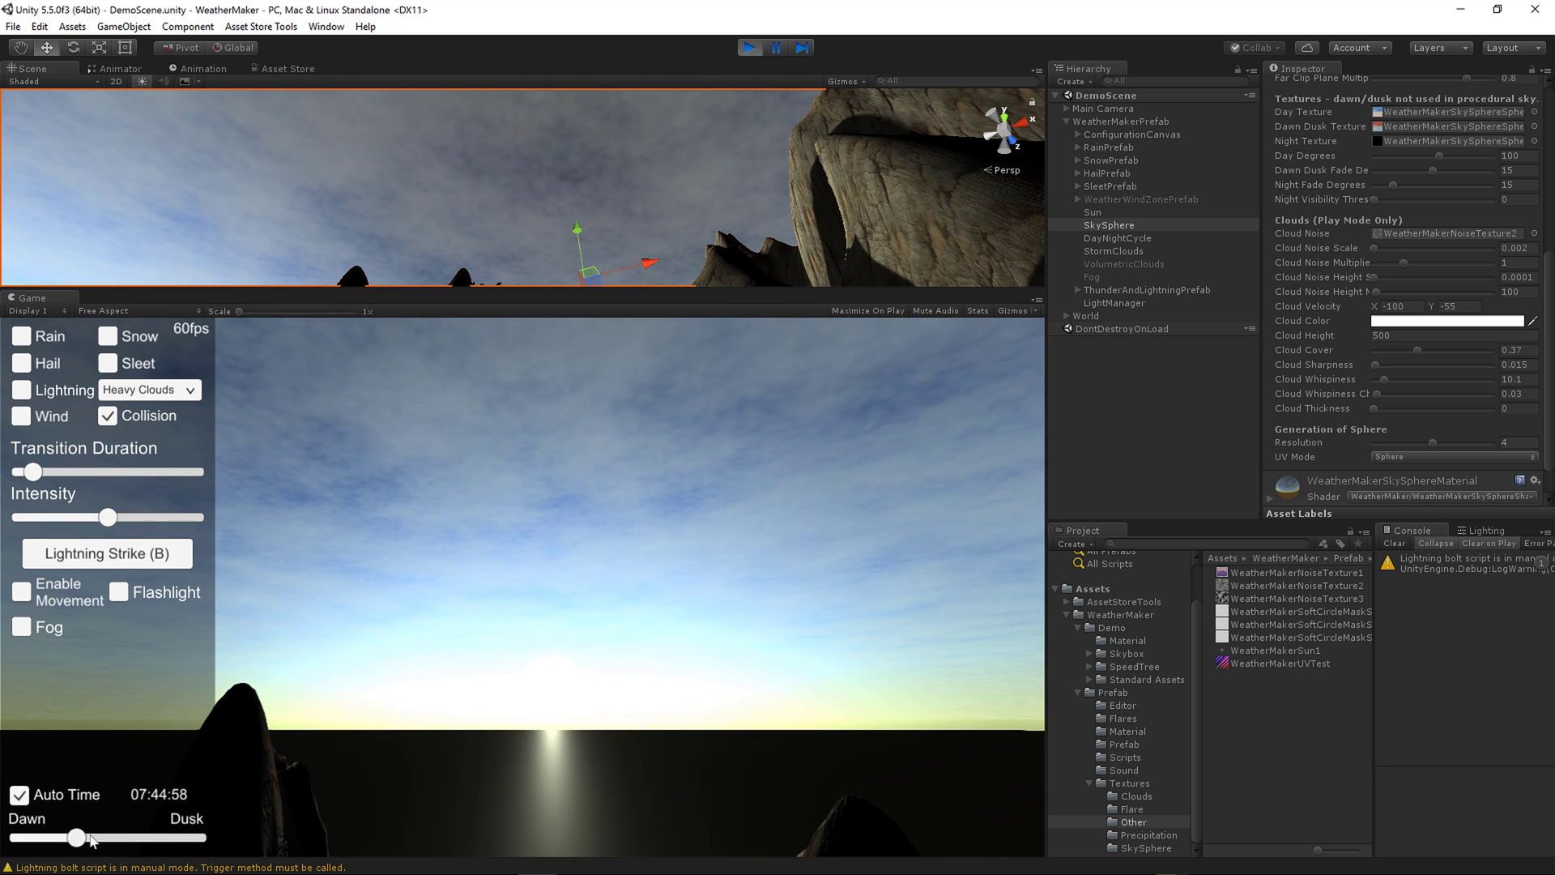
pyautogui.moveTo(77, 839); pyautogui.dragTo(81, 841)
pyautogui.moveTo(90, 838)
pyautogui.mouseDown()
pyautogui.moveTo(124, 840)
pyautogui.moveTo(111, 840)
pyautogui.mouseUp()
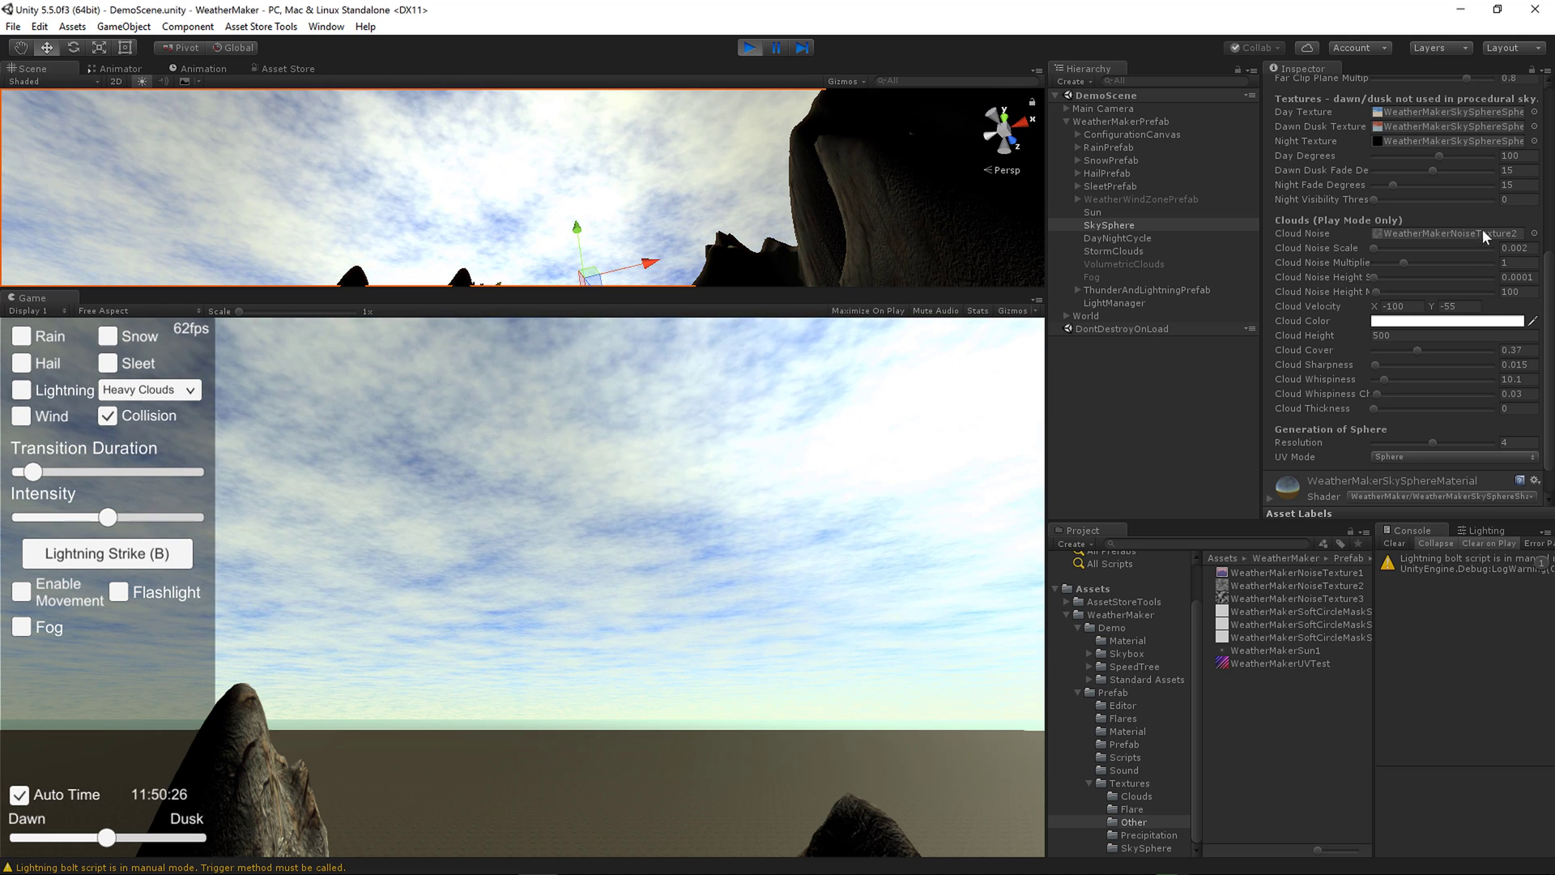
pyautogui.scroll(4, 1474, 243)
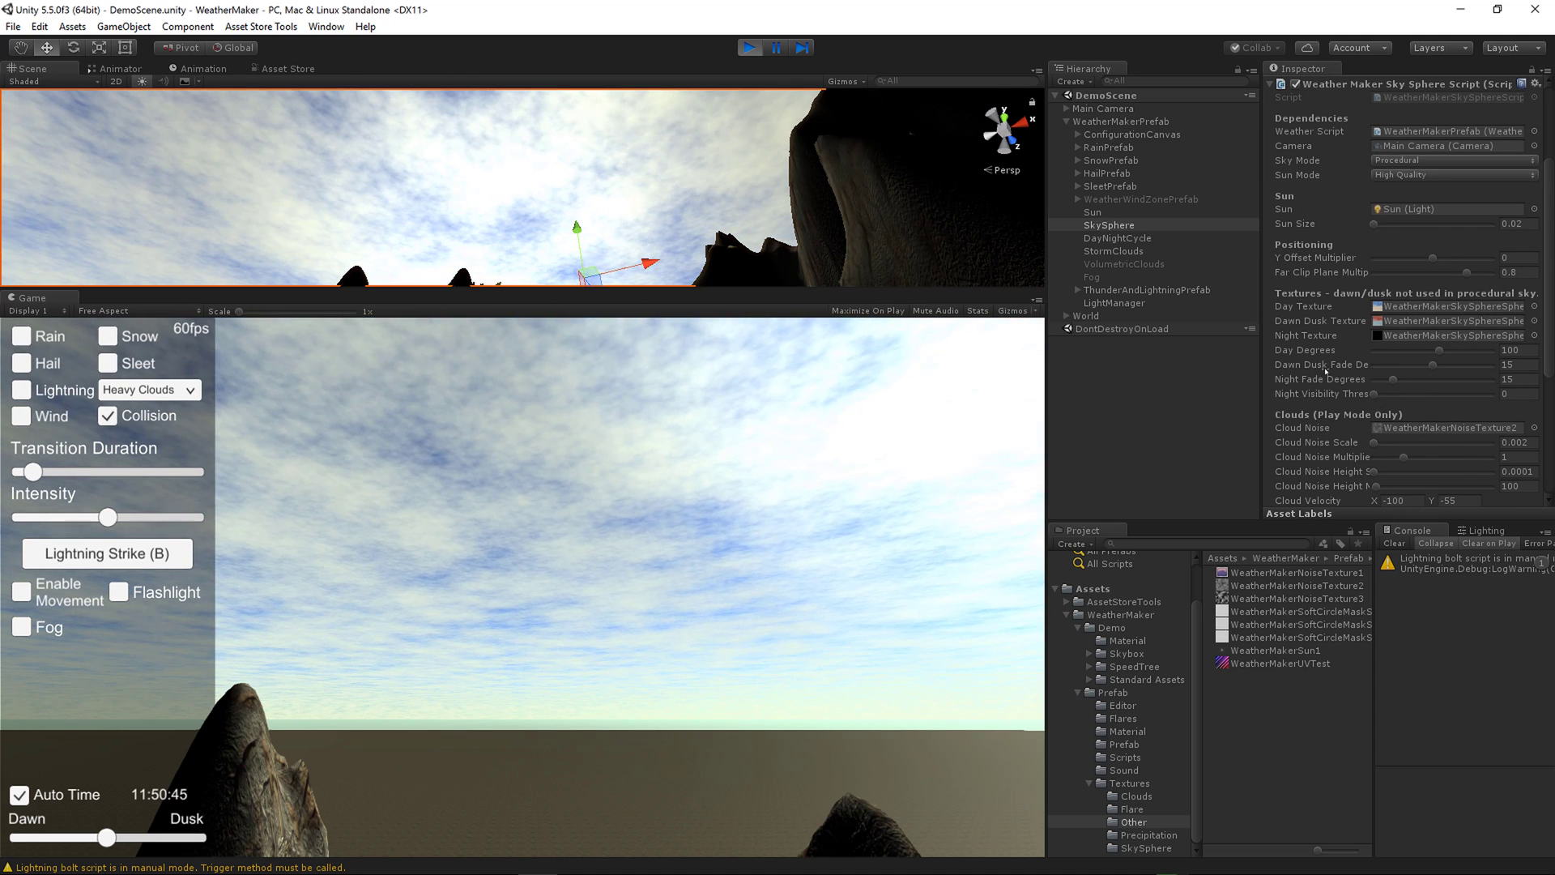
pyautogui.scroll(3, 1459, 320)
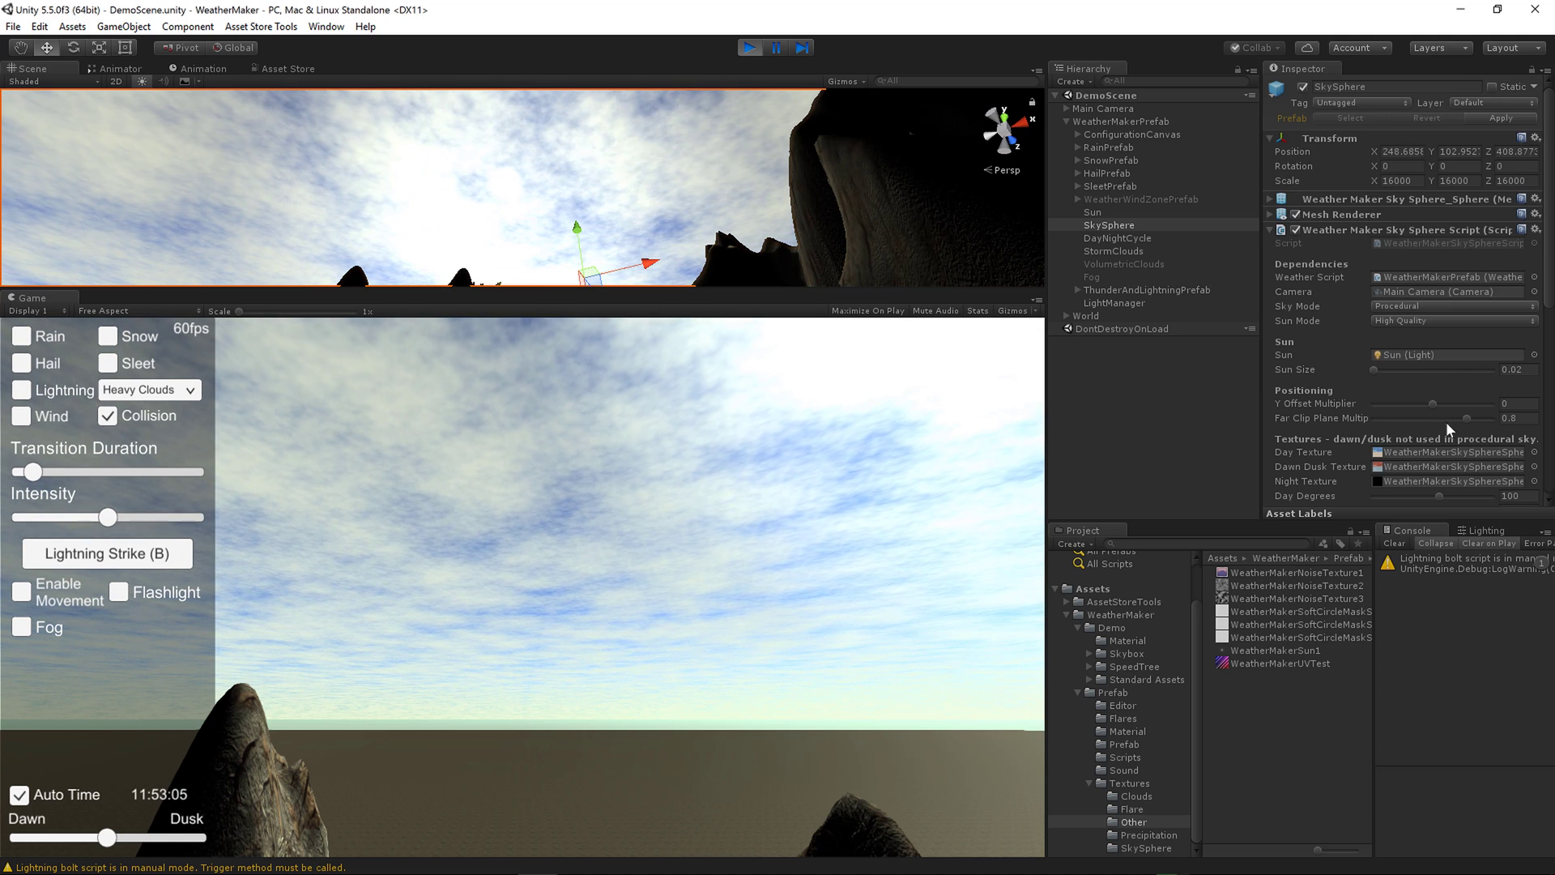
pyautogui.click(1429, 401)
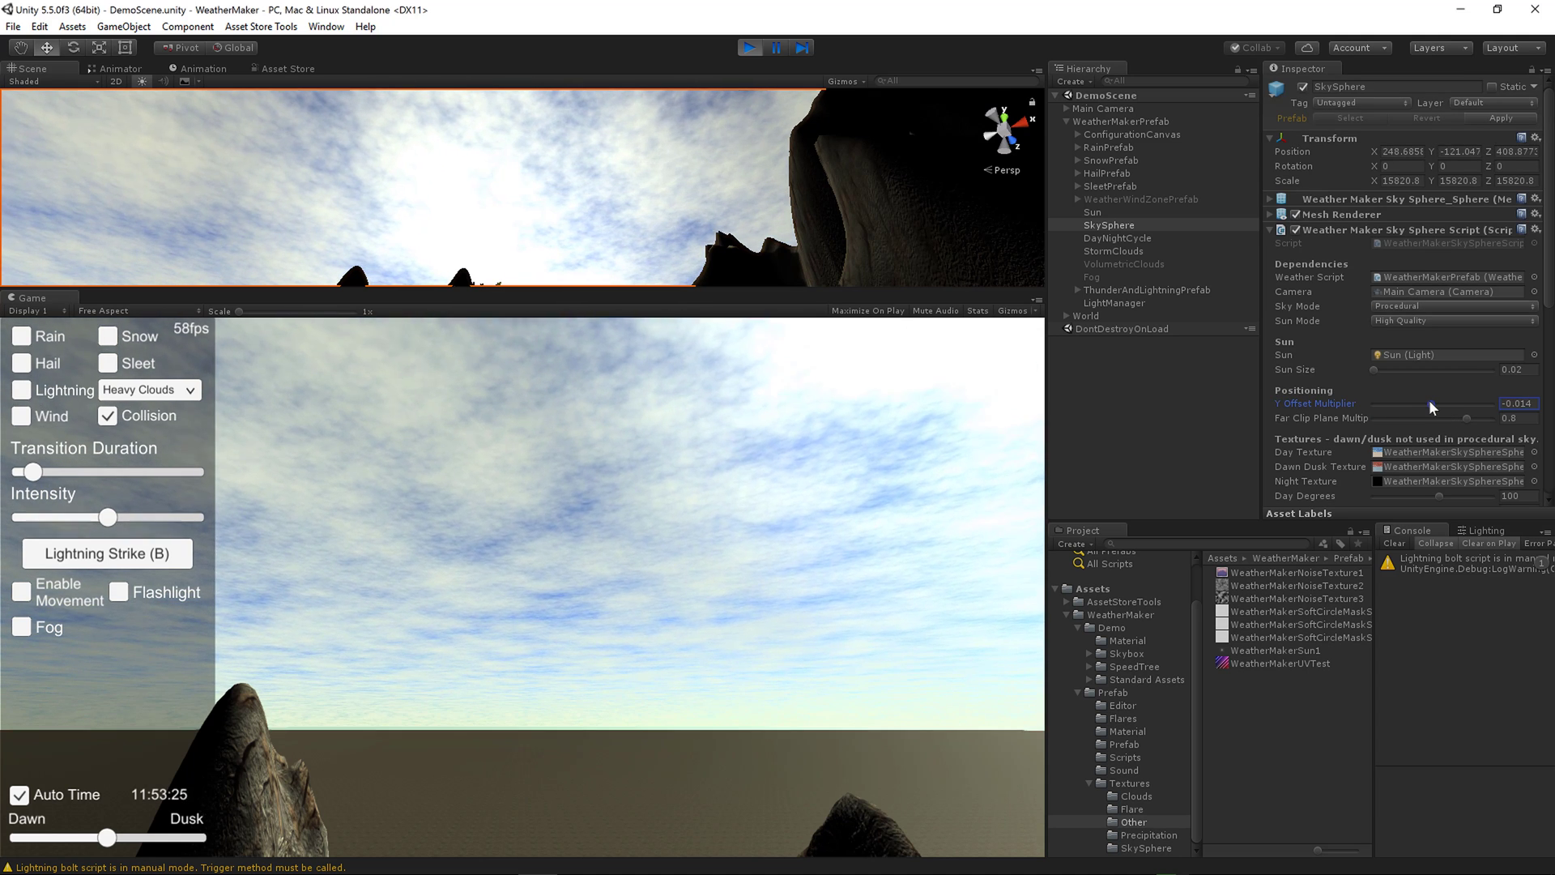
pyautogui.moveTo(1429, 400); pyautogui.dragTo(1427, 400)
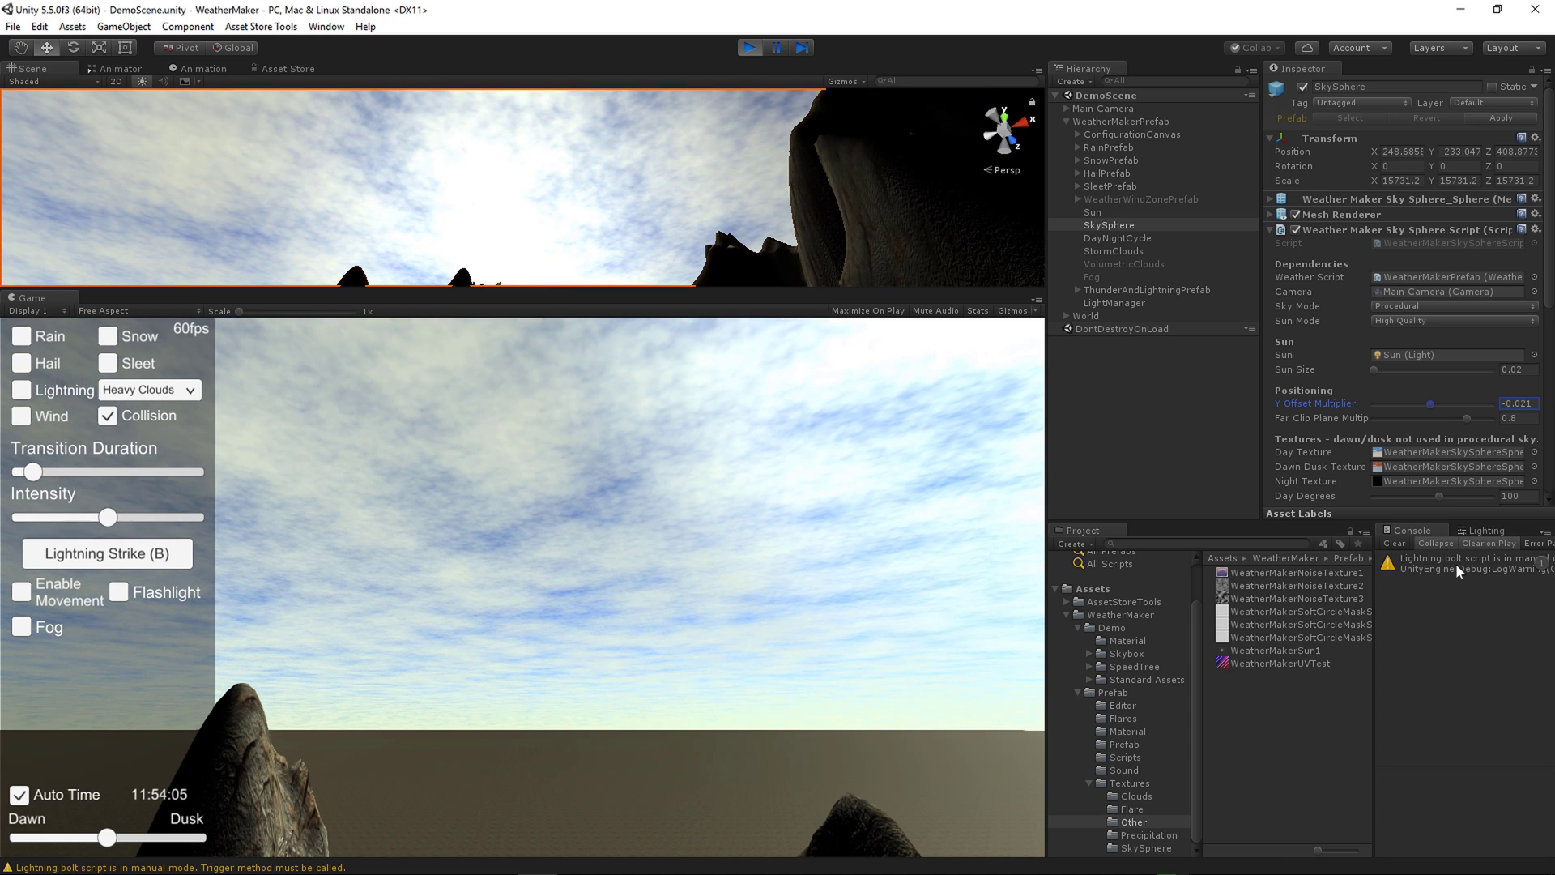
pyautogui.moveTo(1427, 403); pyautogui.dragTo(1422, 403)
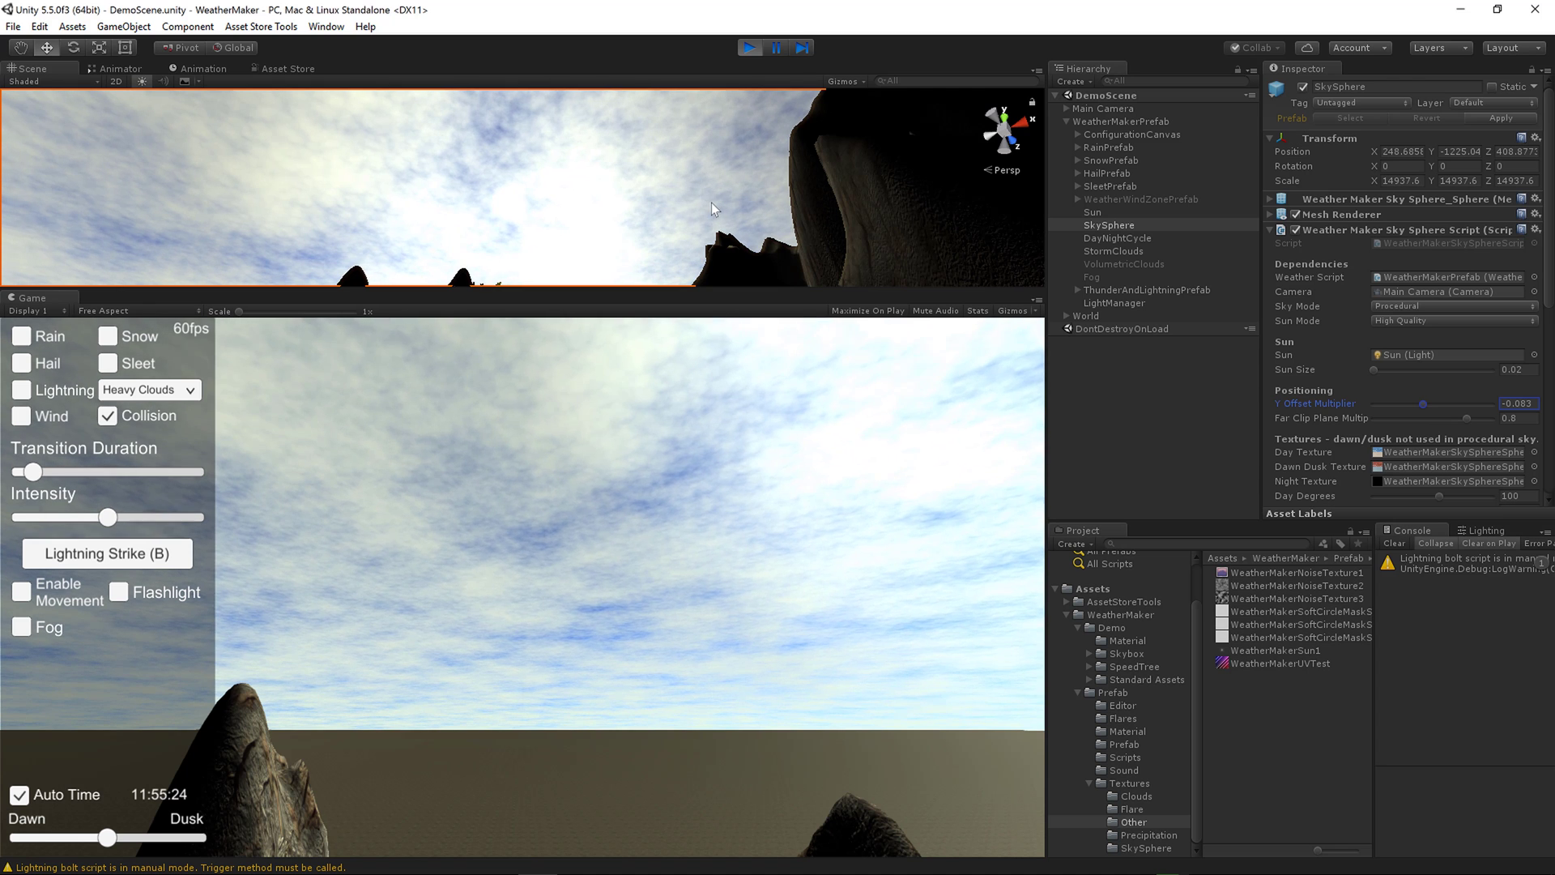
pyautogui.moveTo(1422, 403); pyautogui.dragTo(1444, 443)
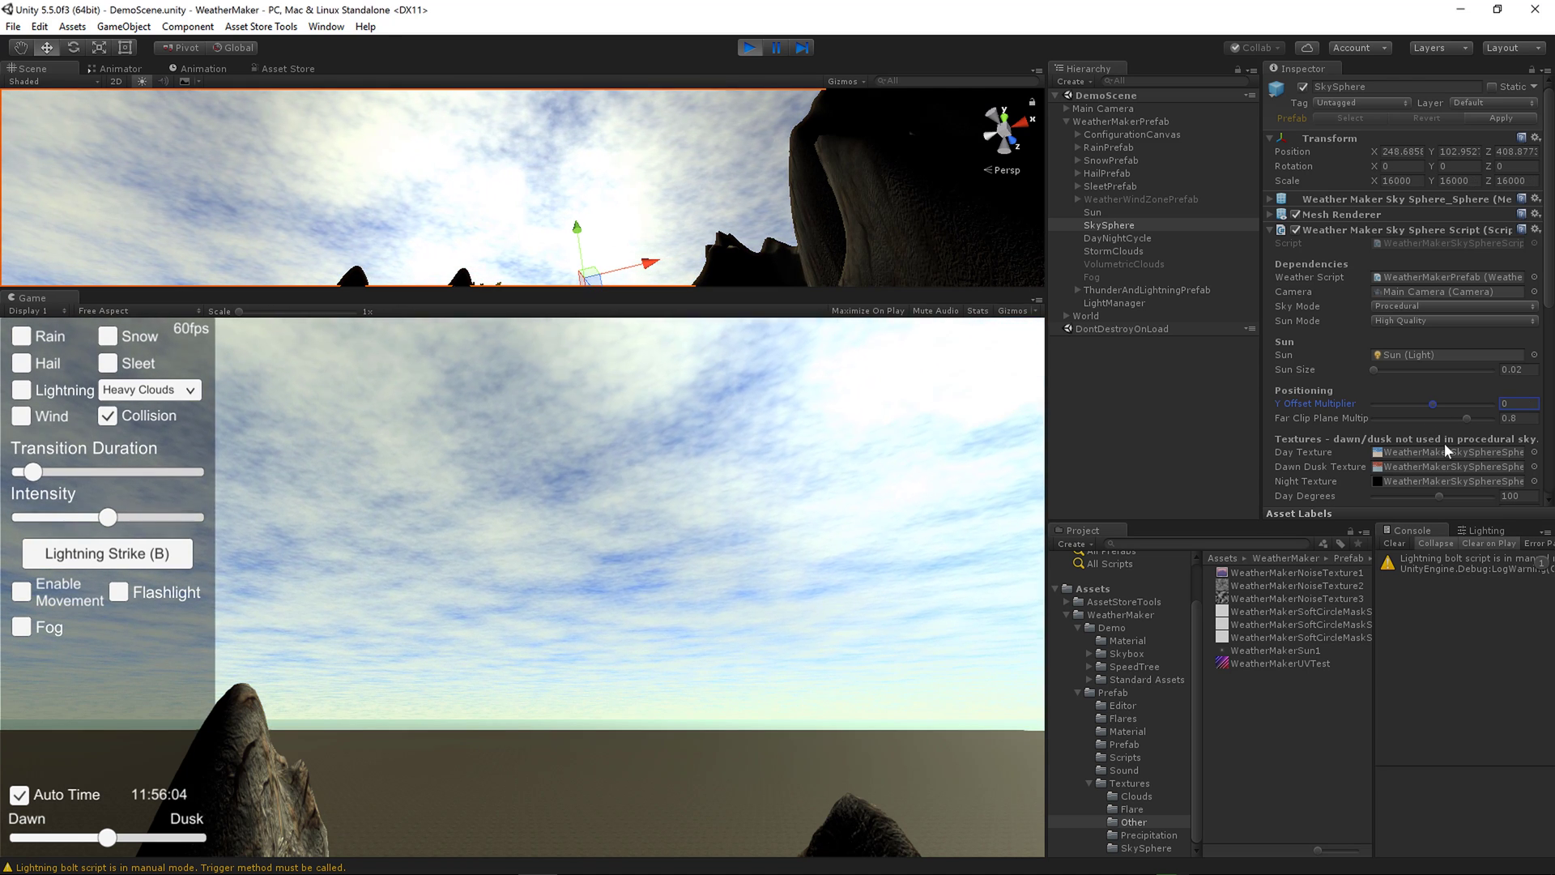